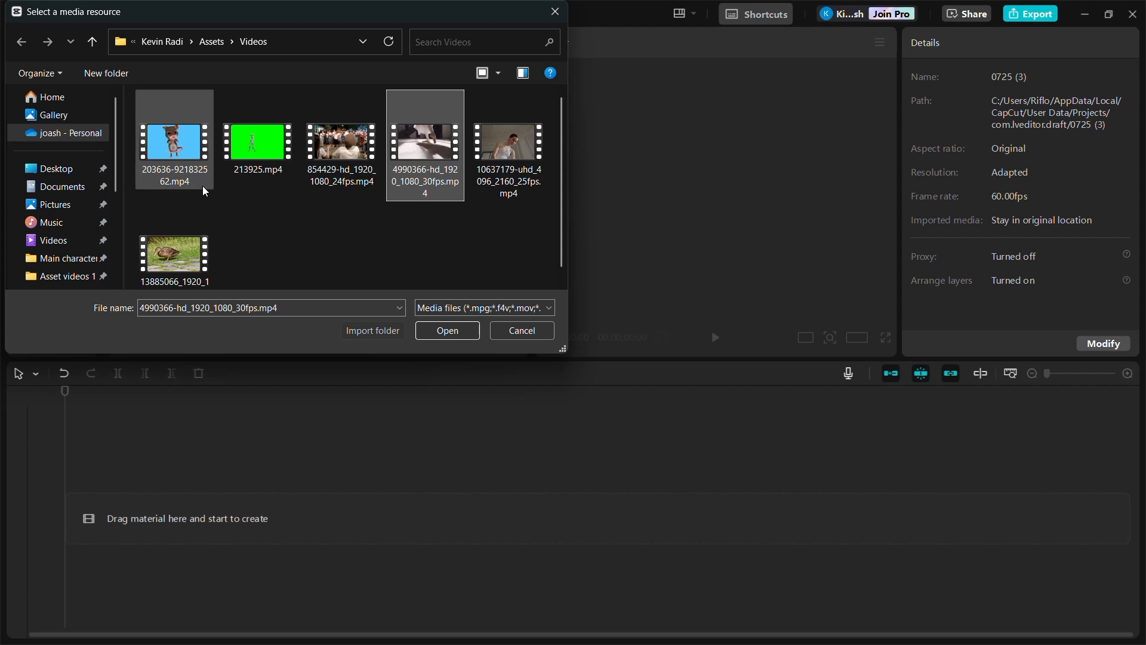
- Import 854429-hd_1920_1080_24fps.mp4 from the Videos folder and place it at the start of the timeline
left_click(460, 335)
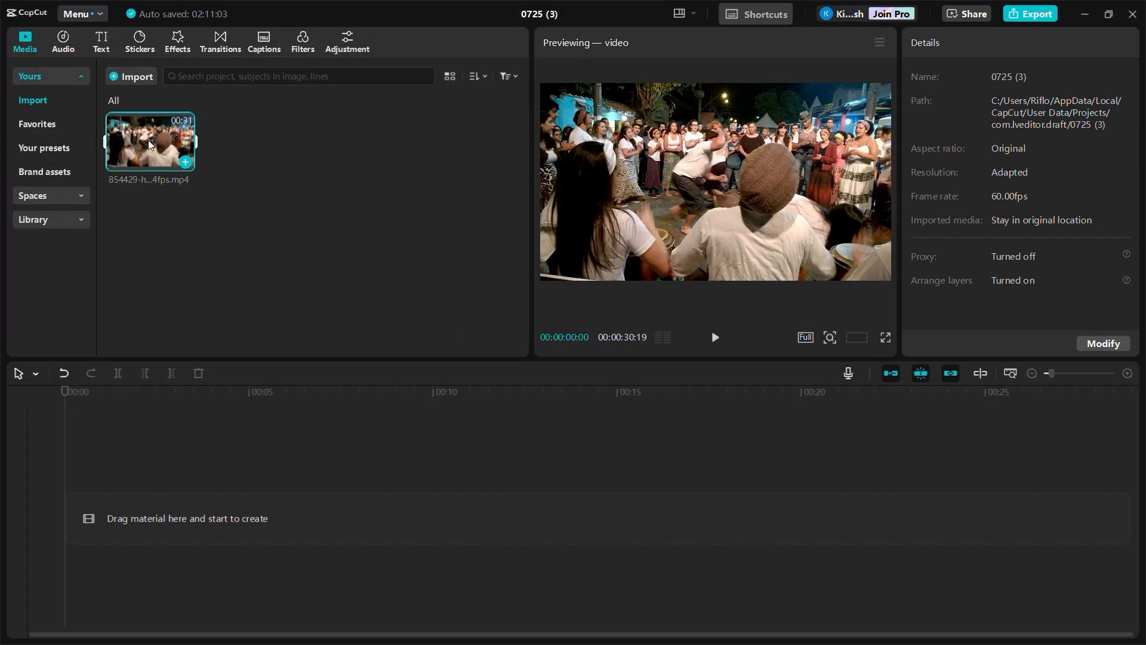
left_click_drag(149, 144, 152, 516)
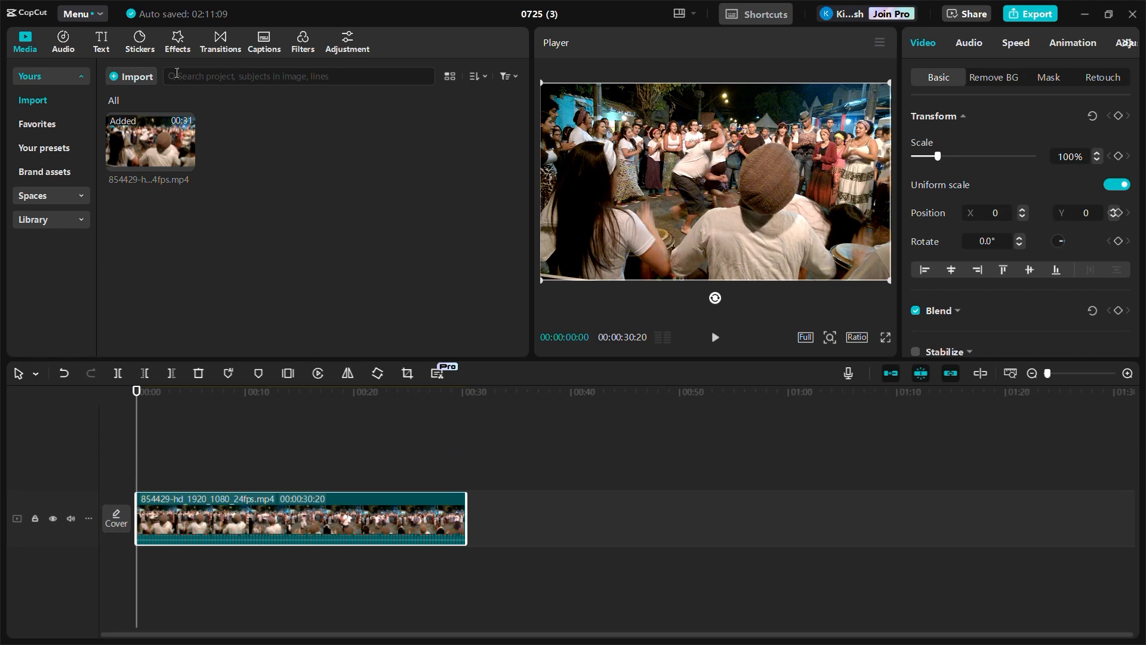
- Import black-box-valorant-12393.mp3 from the VOs2 folder into the project media
left_click(145, 77)
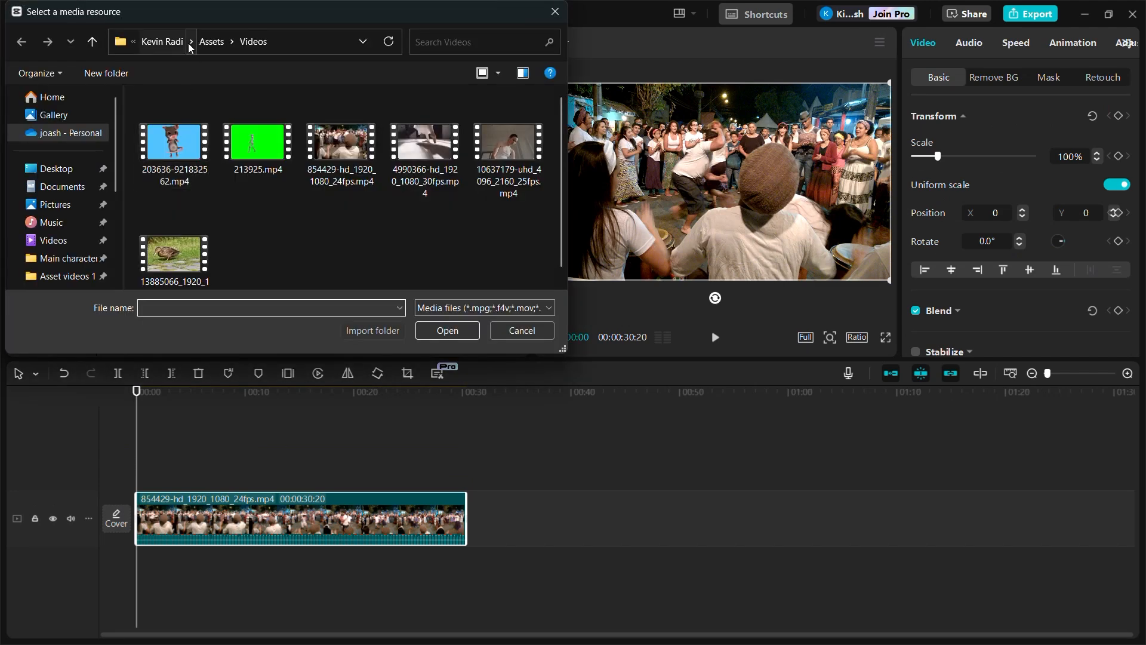
scroll(64, 214, "down", 1)
left_click(78, 260)
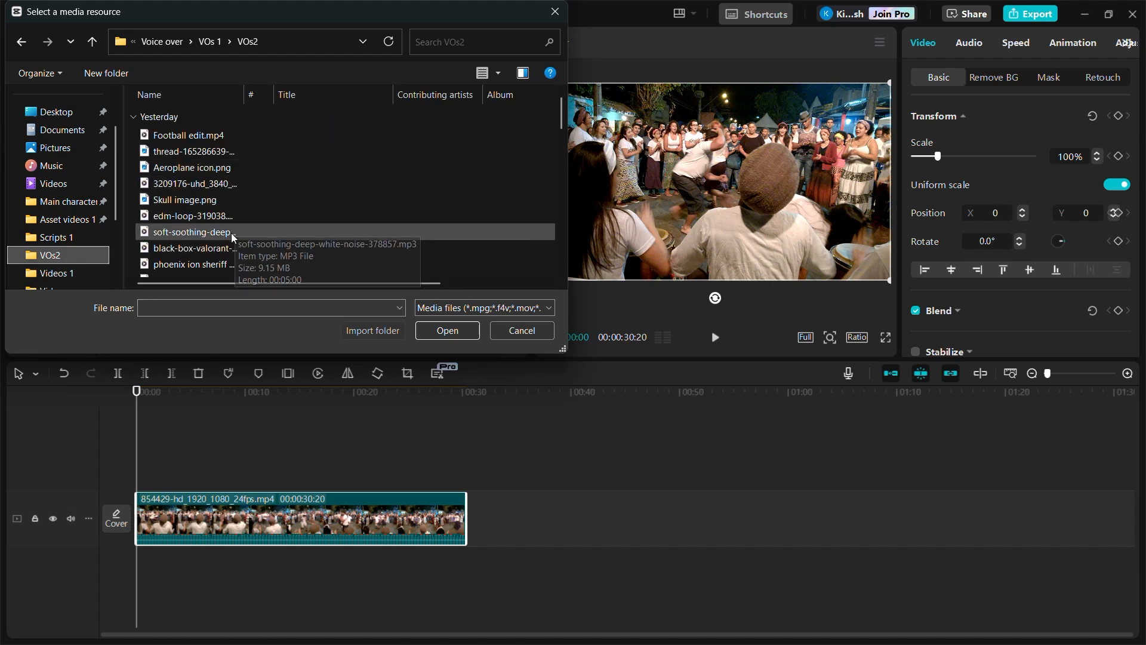
left_click(228, 252)
left_click(447, 330)
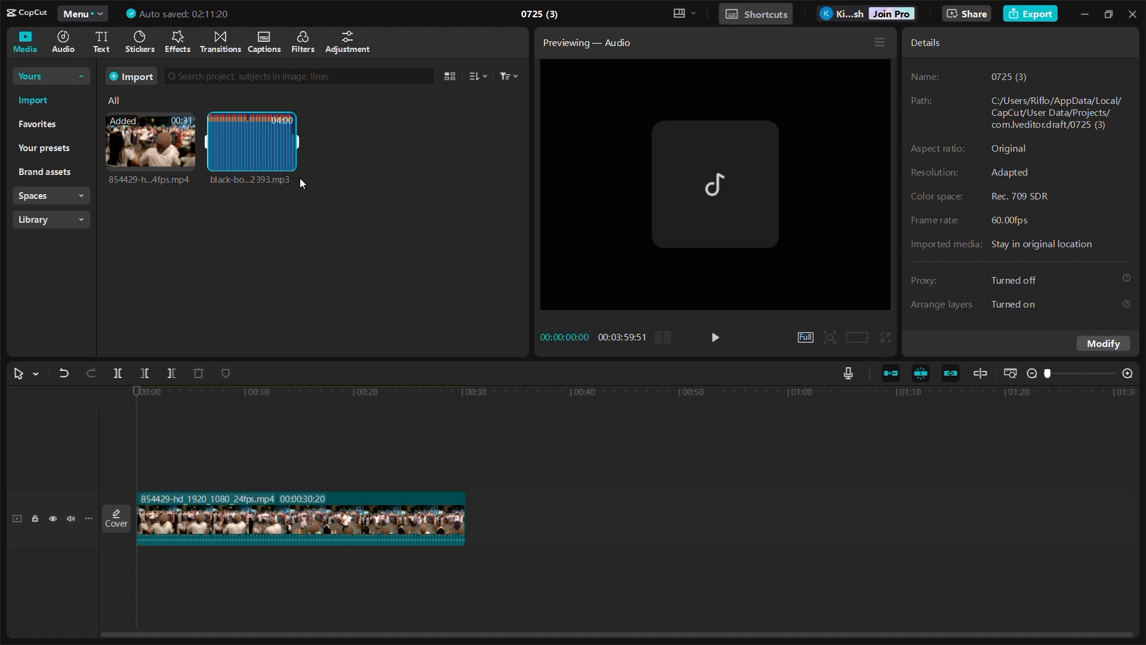
- Select the video clip in the timeline and play its opening seconds to check the original sound
left_click(307, 524)
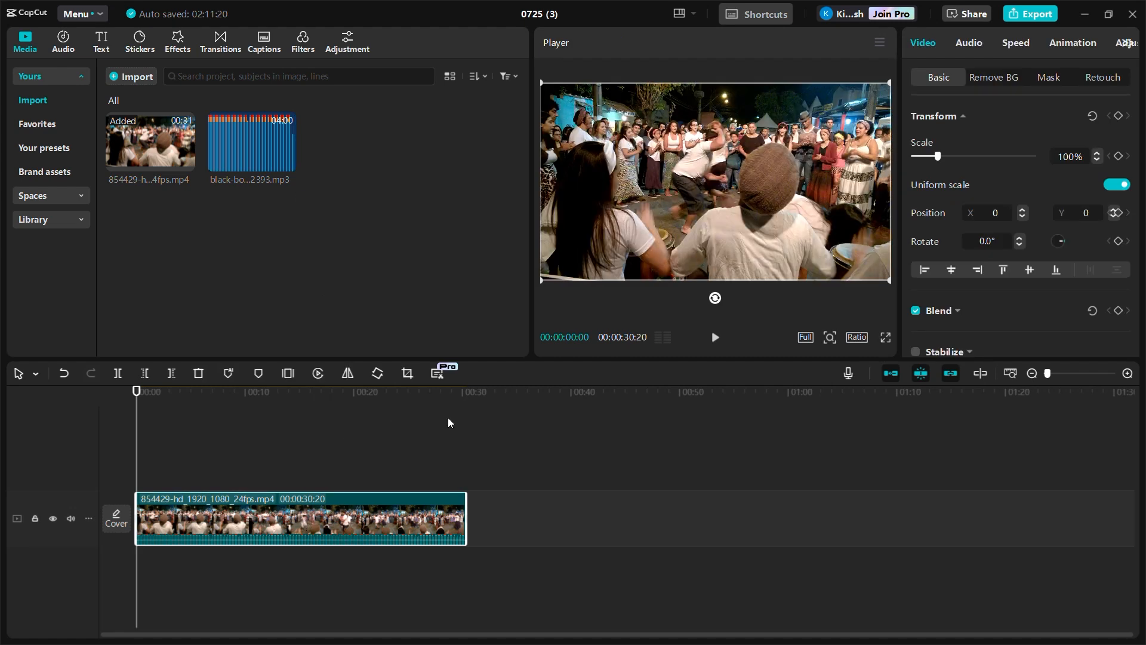
left_click(717, 348)
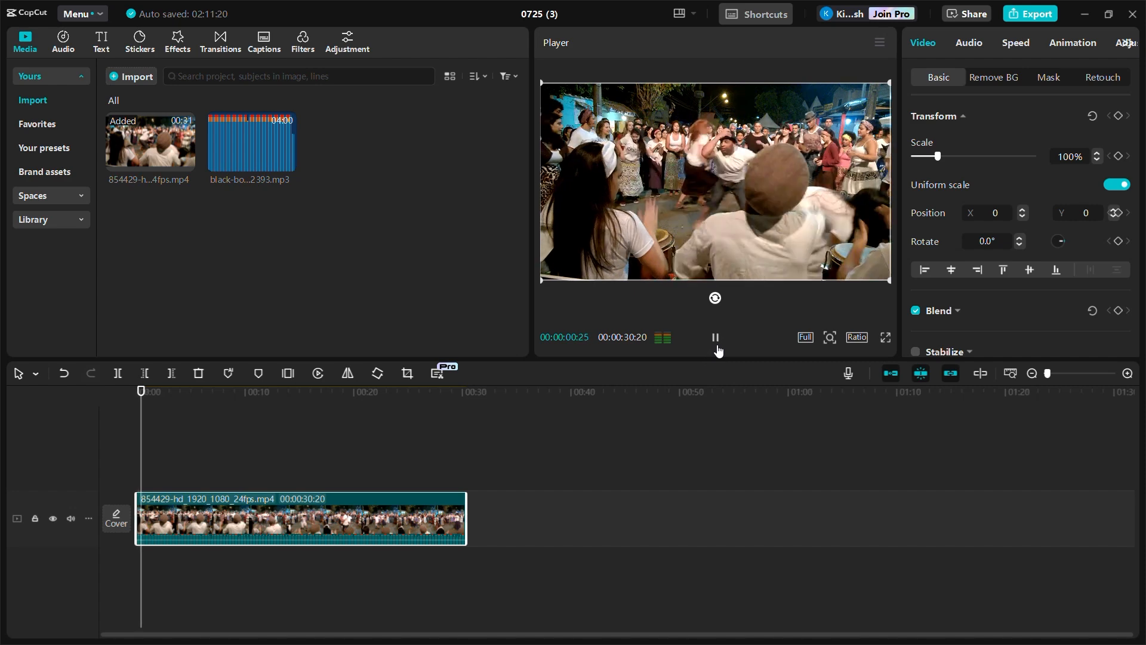
left_click(716, 347)
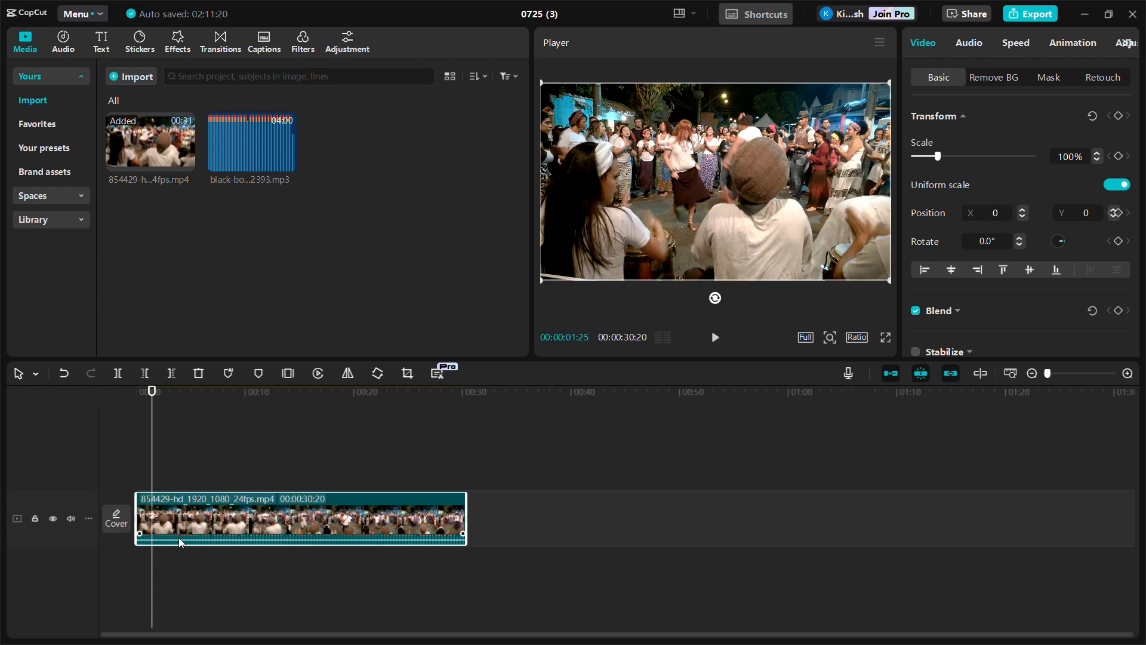
left_click(252, 143)
left_click_drag(251, 147, 139, 569)
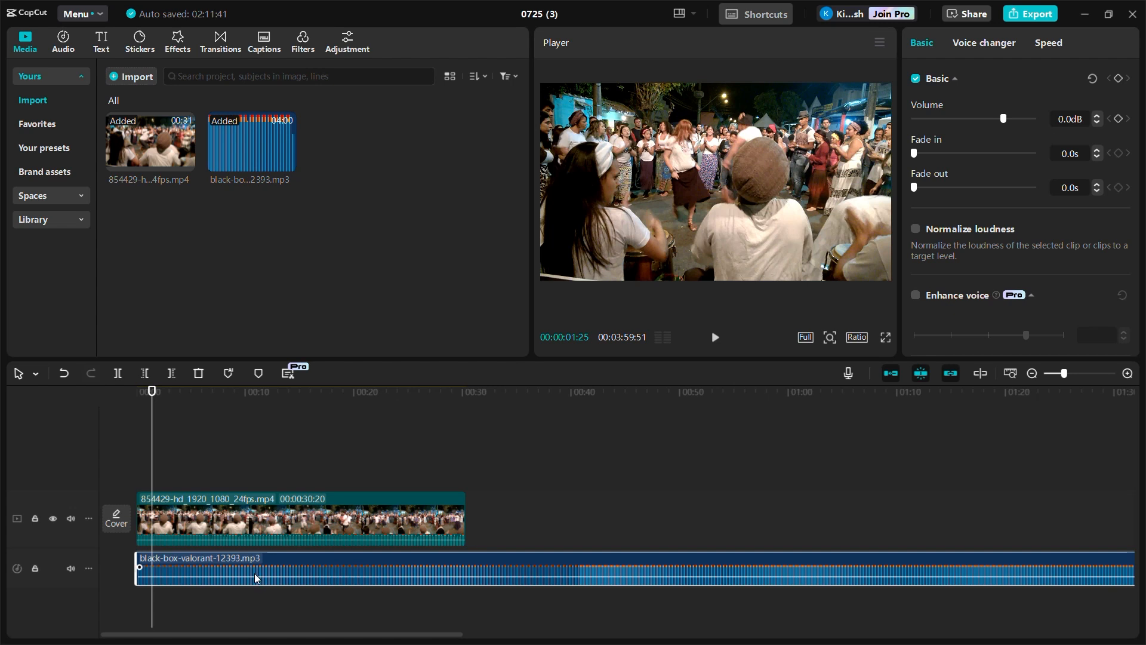
key("ctrl+z")
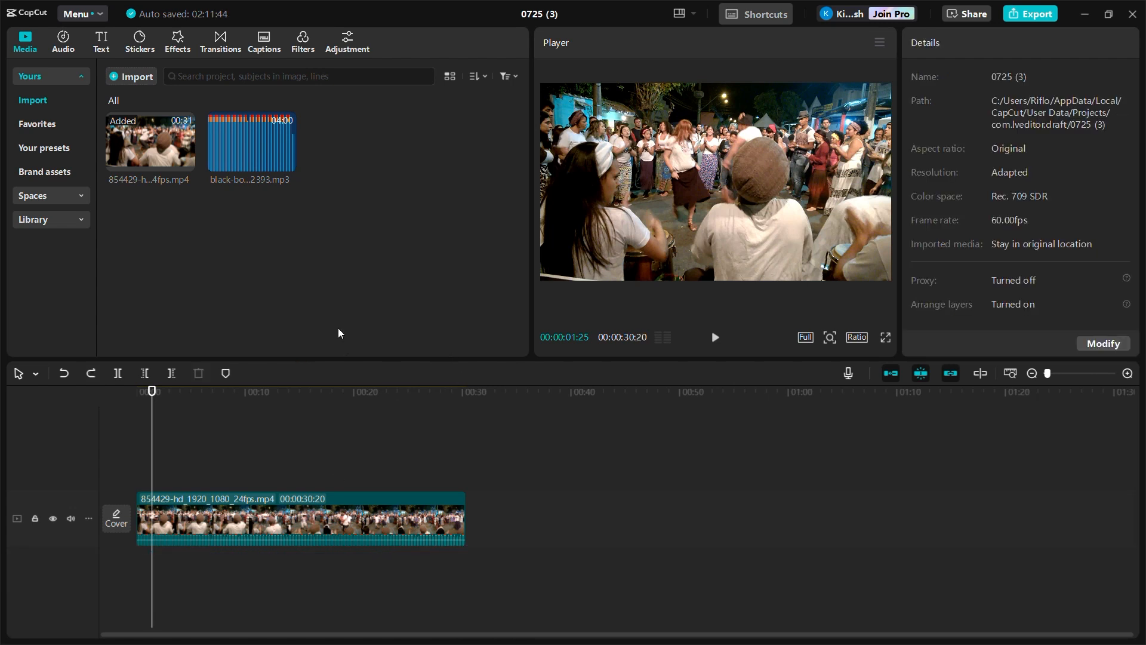
- Place black-box-valorant-12393.mp3 on an audio track below the video, aligned with its start, and reselect the video clip
left_click(315, 525)
mouse_move(249, 167)
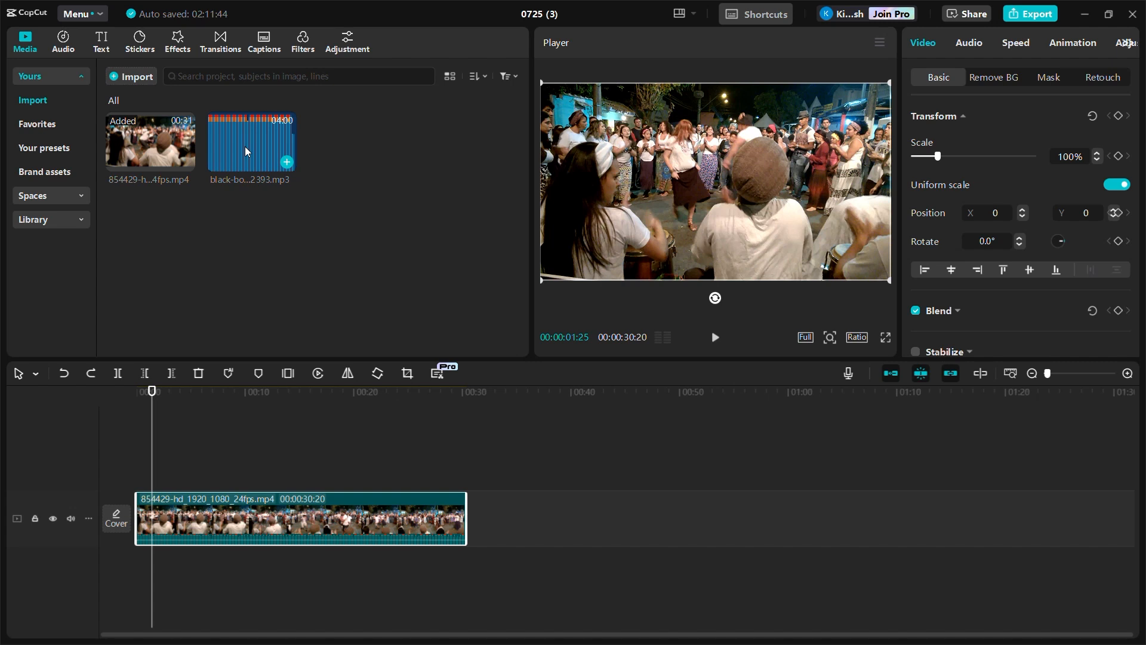
left_click_drag(244, 146, 261, 254)
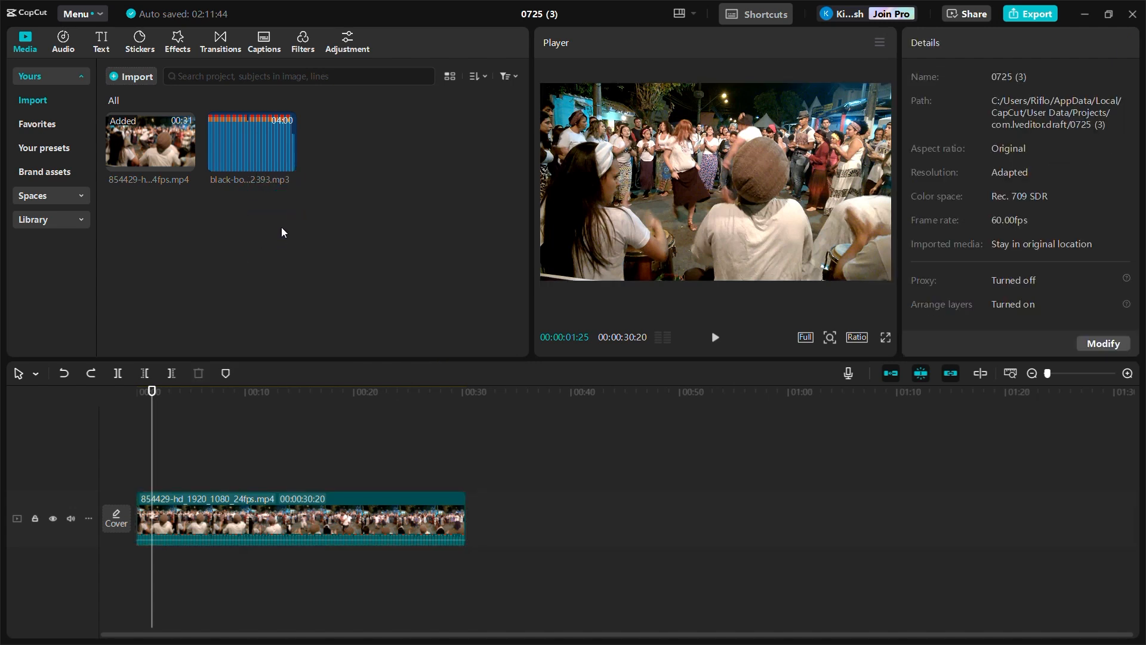
left_click_drag(256, 156, 138, 573)
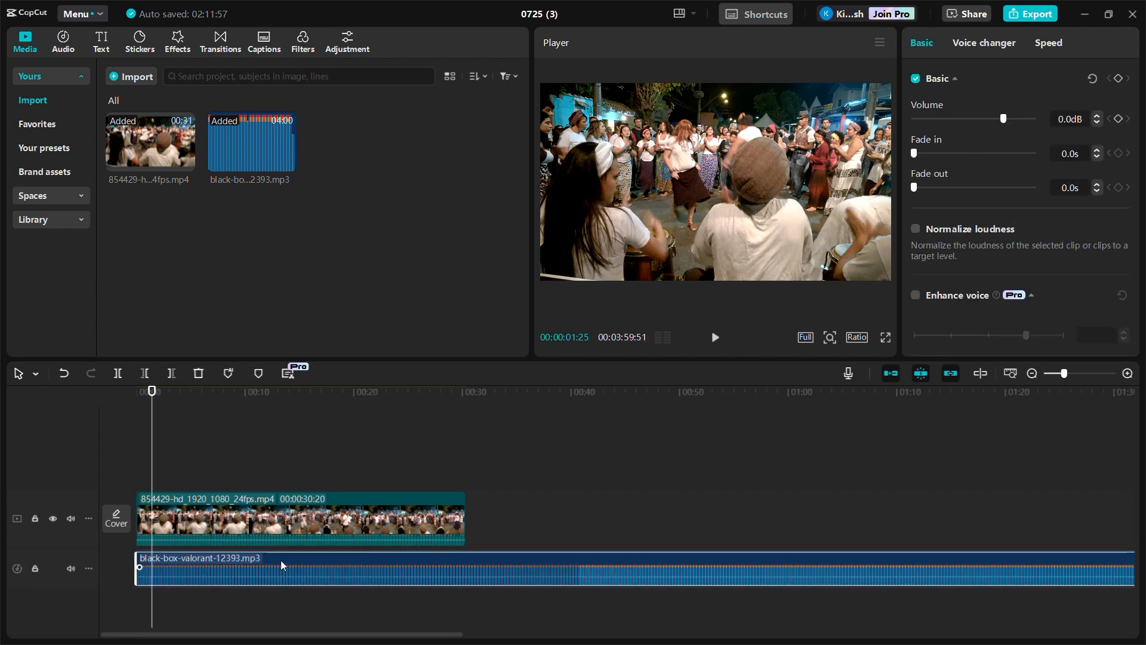
left_click(286, 528)
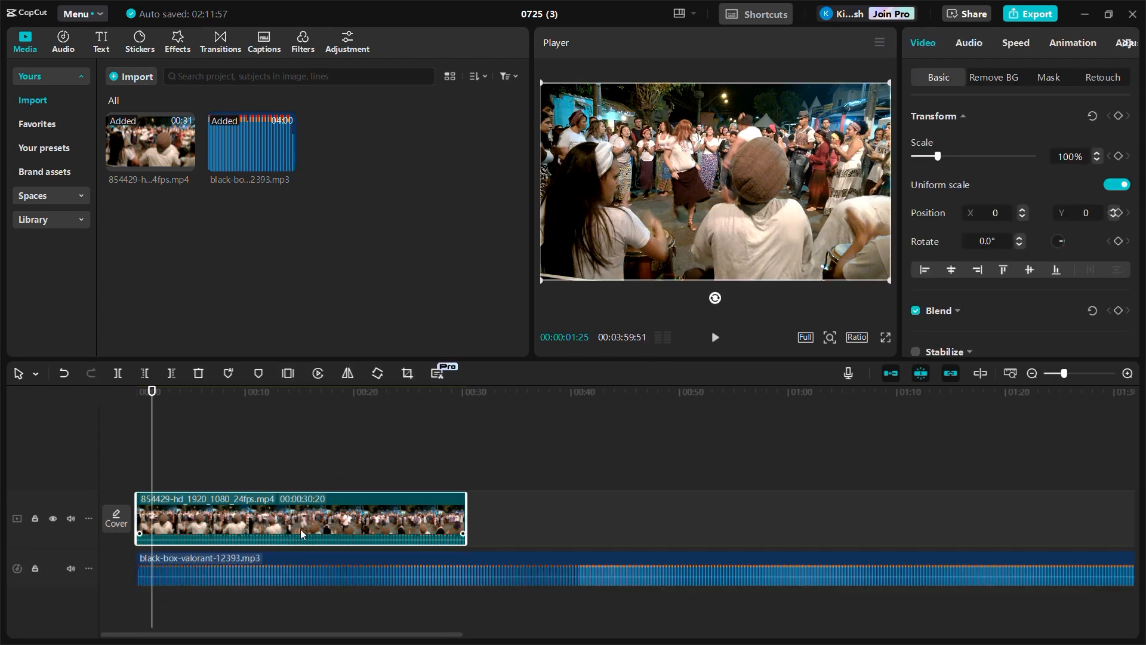
left_click(138, 573)
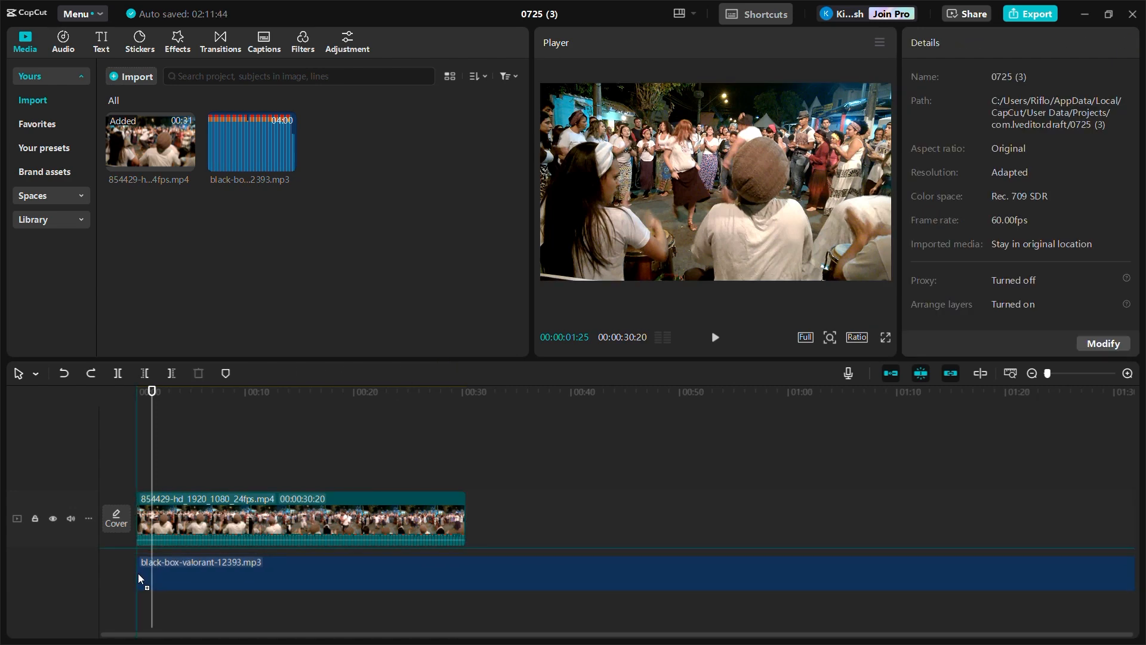
left_click(285, 526)
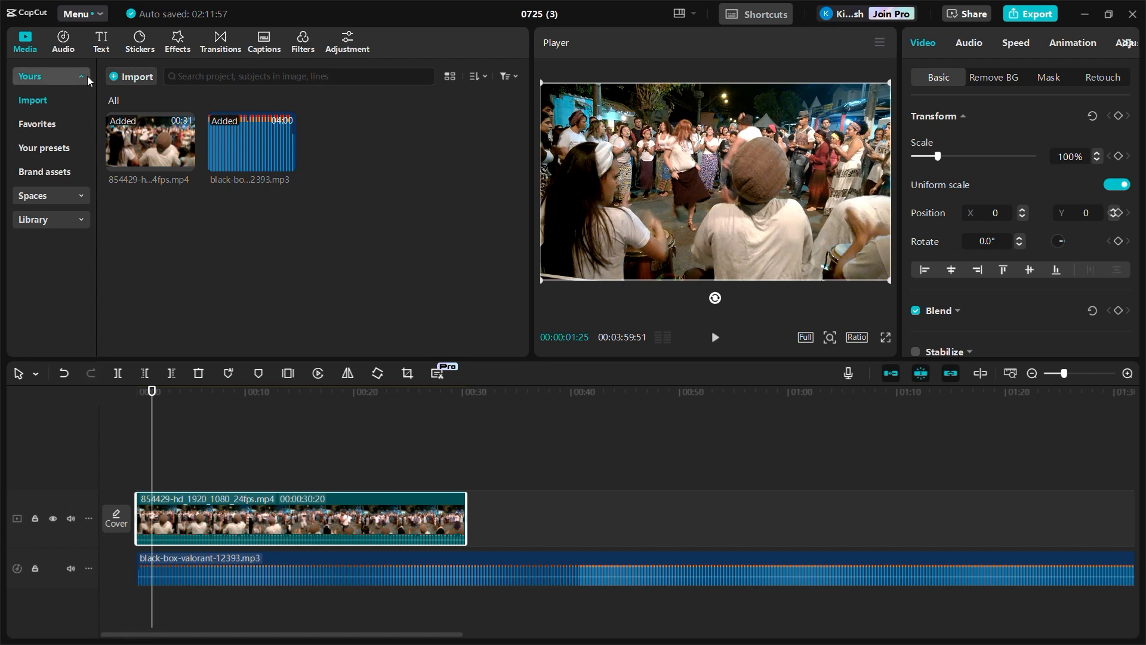
- Browse the built-in music library's VIP HOT songs
left_click(65, 48)
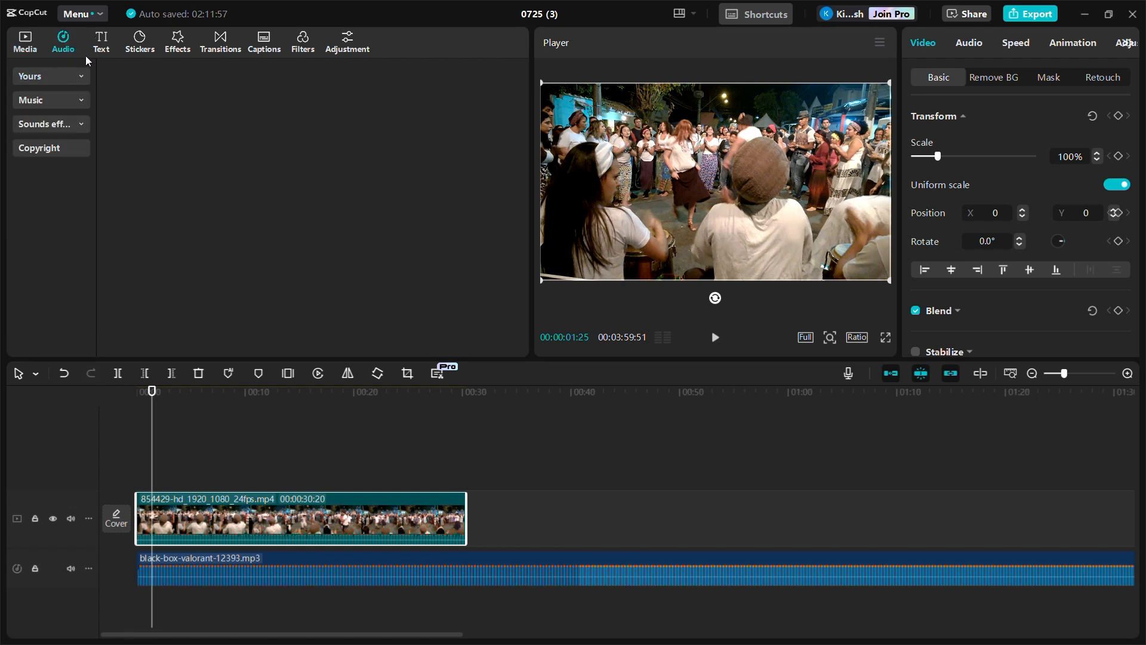
left_click(50, 102)
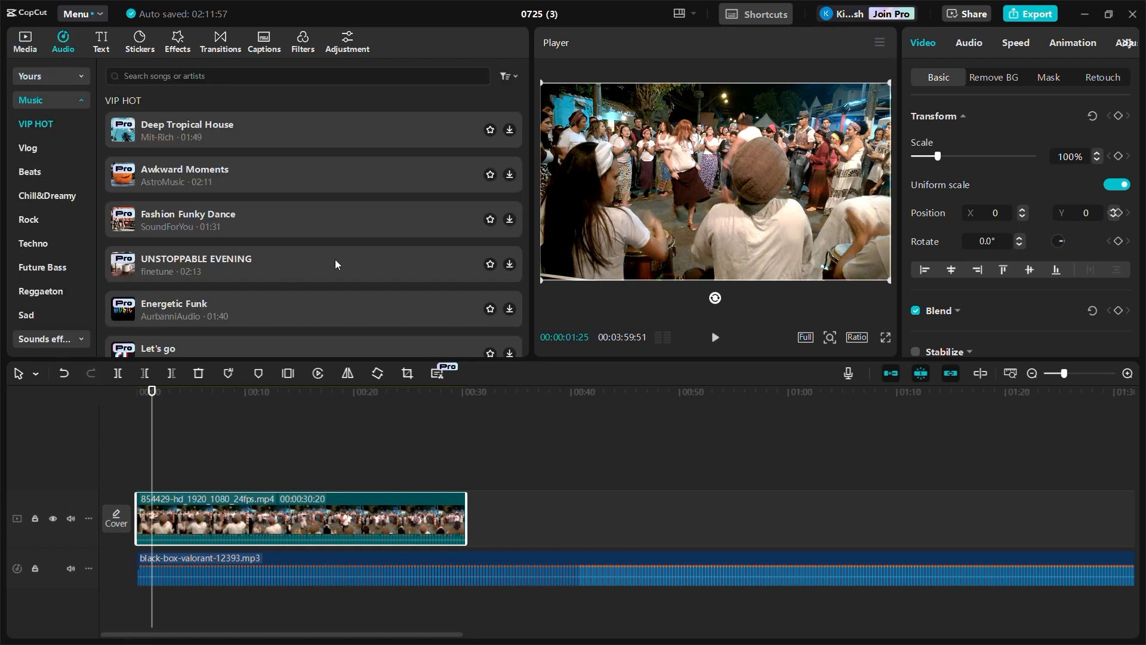
scroll(335, 264, "down", 10)
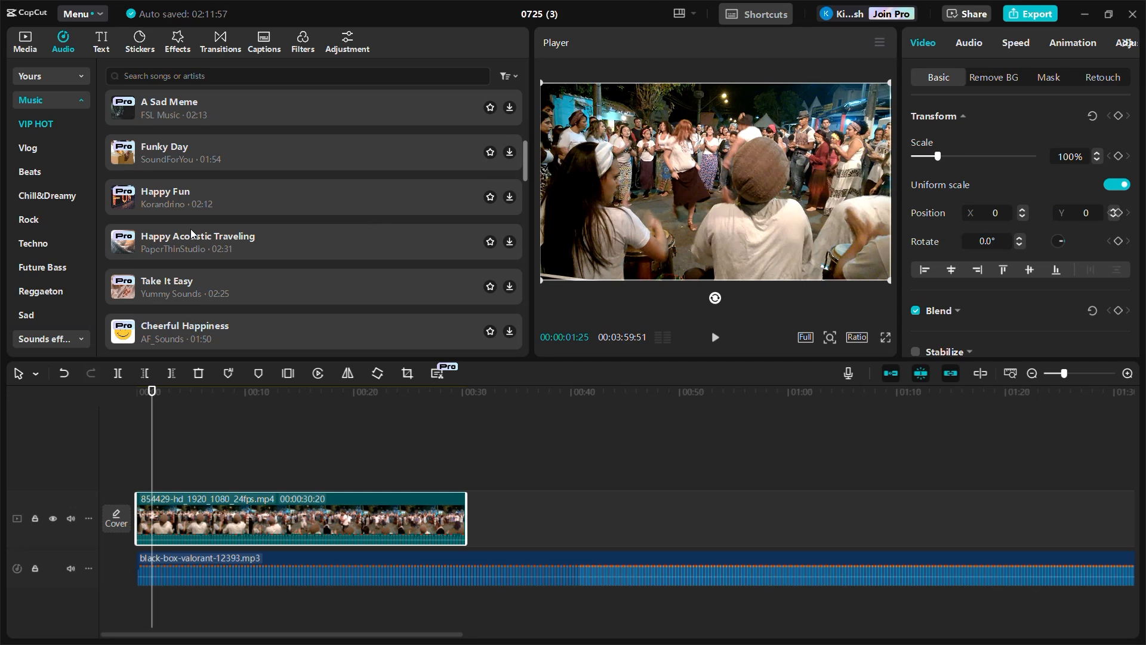
scroll(191, 228, "down", 8)
scroll(355, 289, "down", 4)
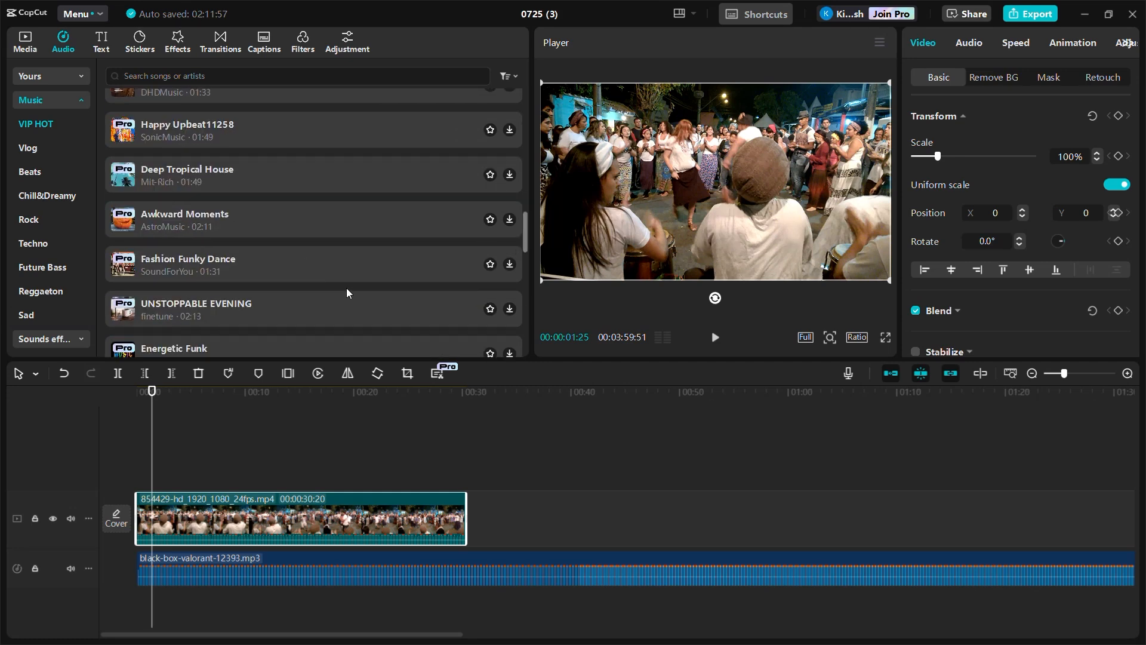
scroll(340, 299, "down", 5)
scroll(299, 239, "up", 5)
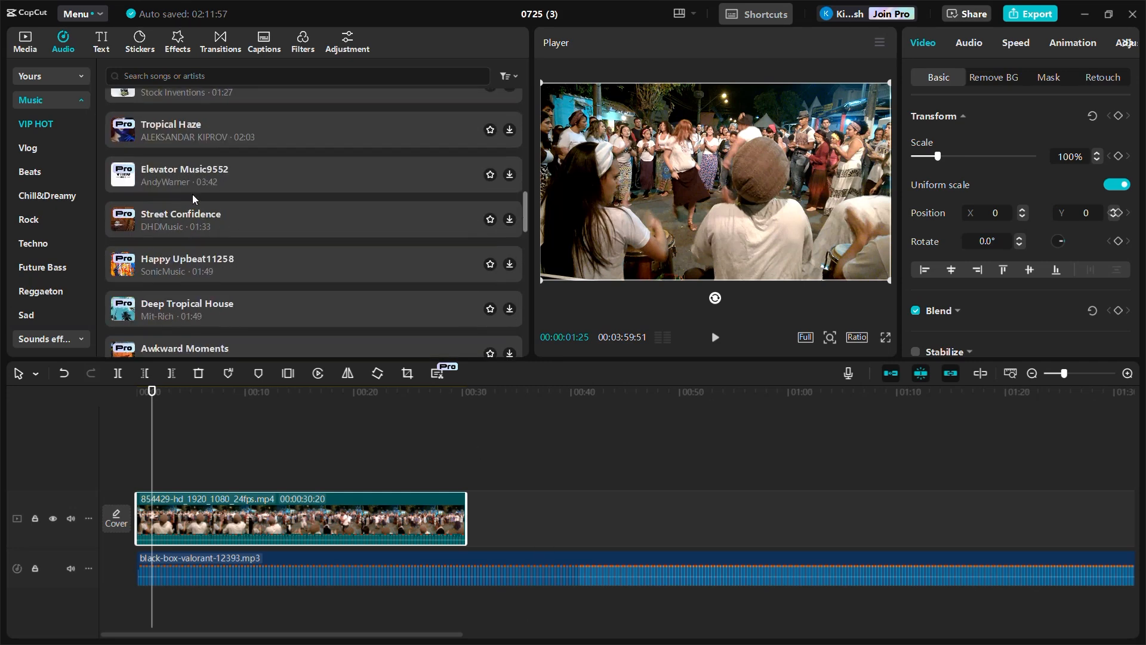
- Open the media import dialog and the voiceover recorder, closing each without importing or recording anything
left_click(30, 45)
left_click(122, 74)
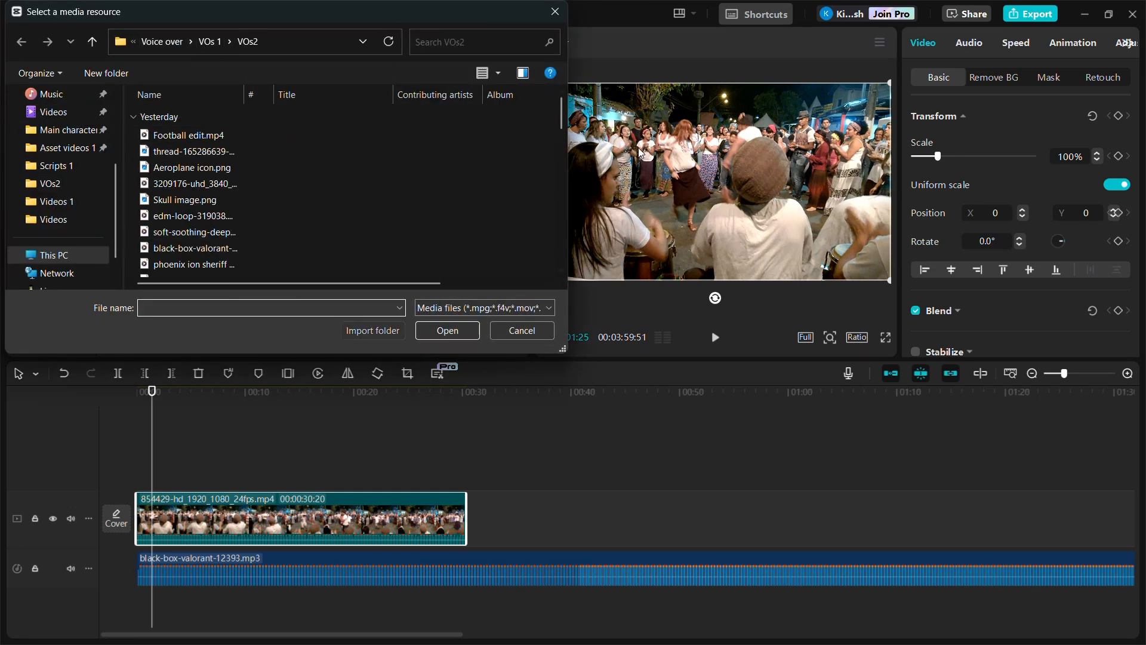
left_click(532, 331)
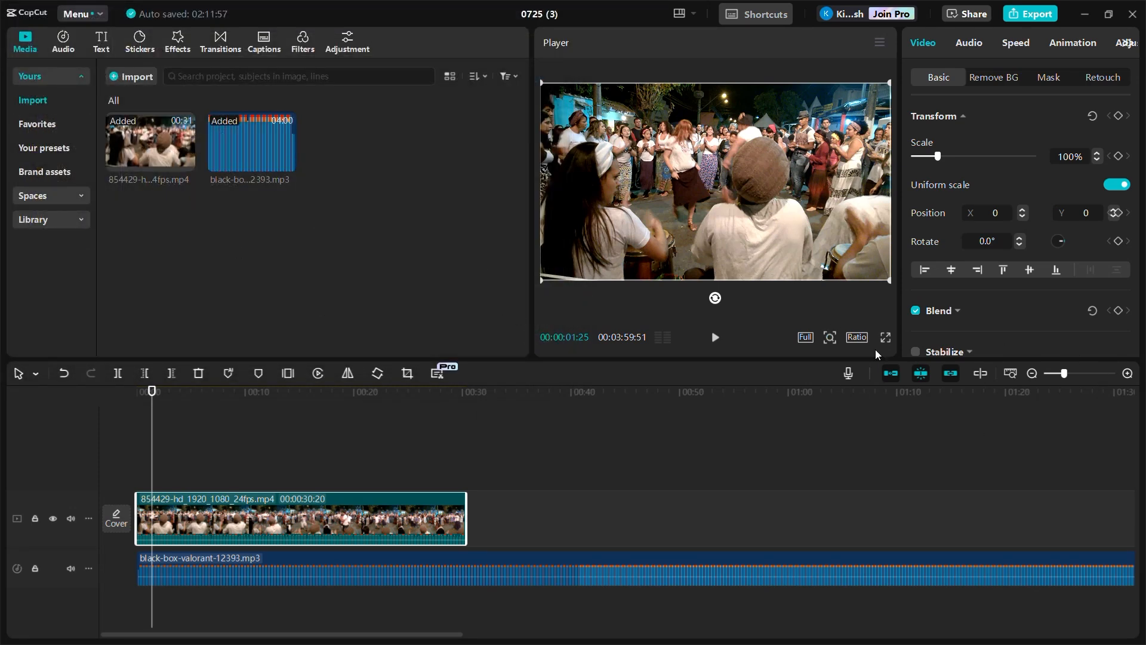
left_click(848, 373)
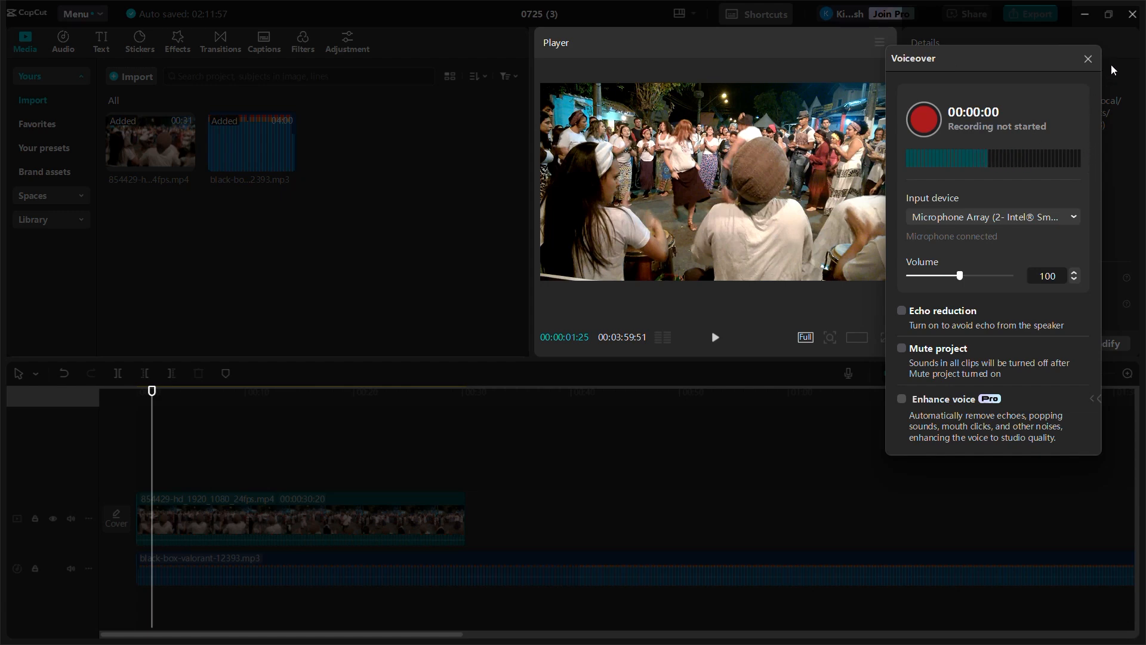
left_click(1088, 59)
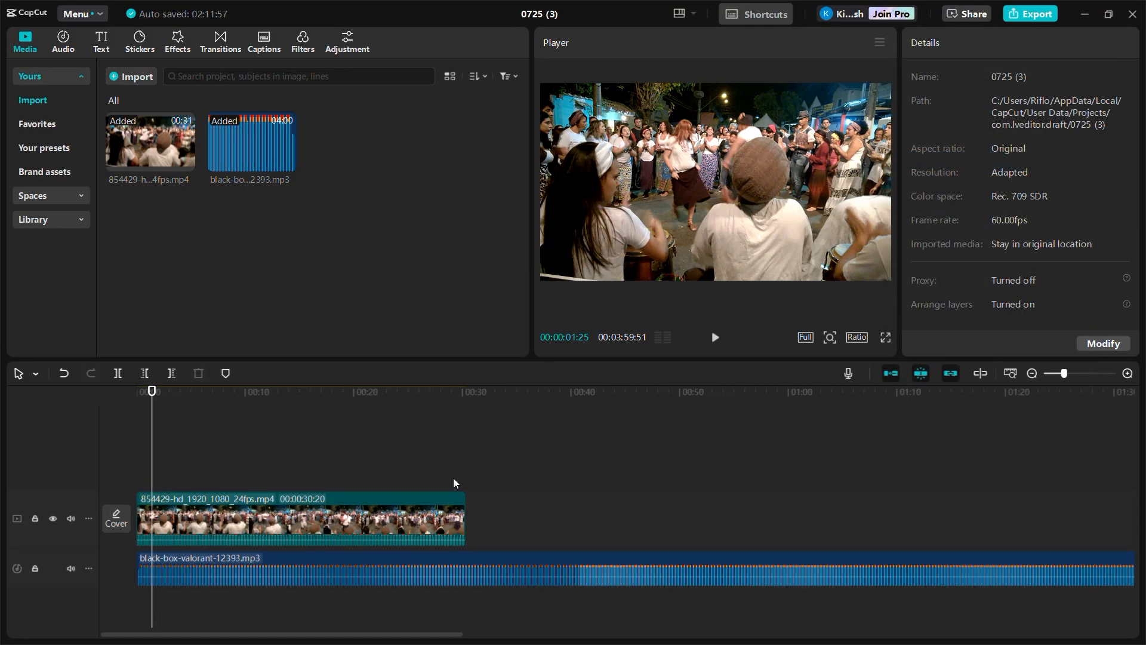
- Raise the video clip's audio volume to 14.8 dB
left_click(379, 528)
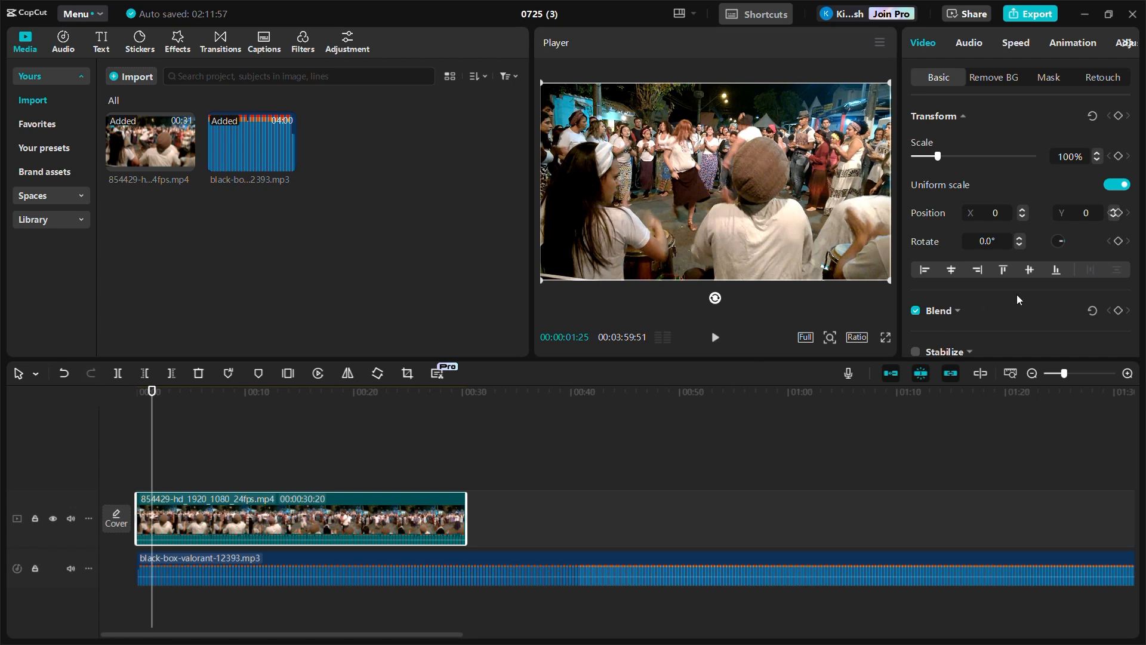
left_click(969, 42)
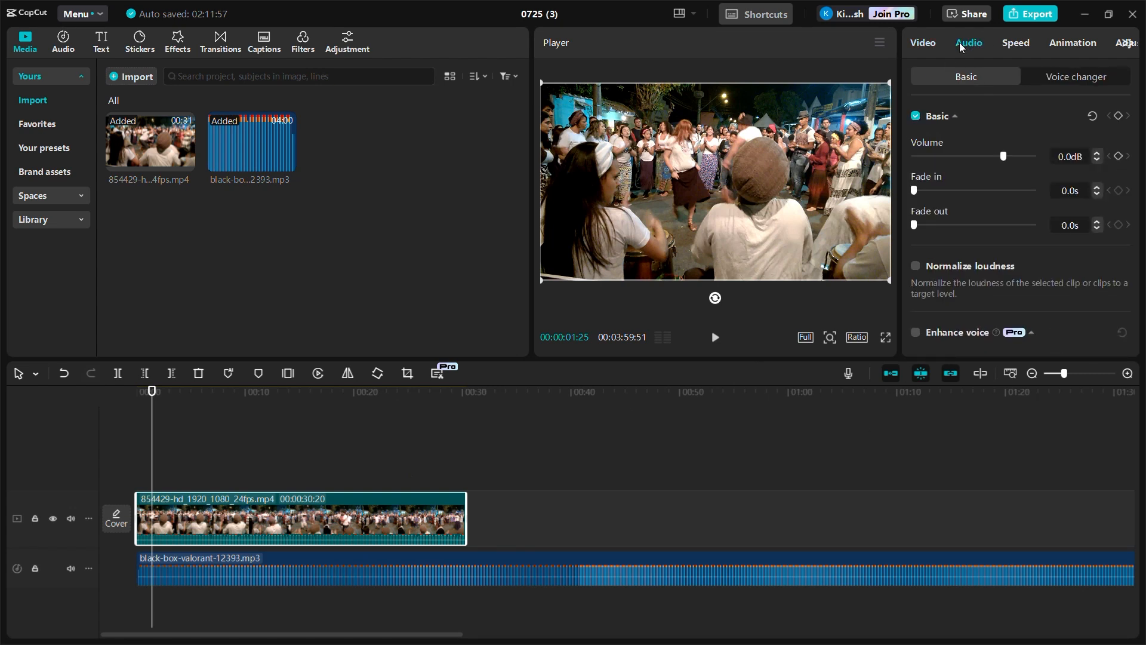
mouse_move(1005, 158)
left_mouse_down()
mouse_move(959, 158)
mouse_move(1033, 158)
mouse_move(952, 159)
mouse_move(1002, 159)
left_mouse_up()
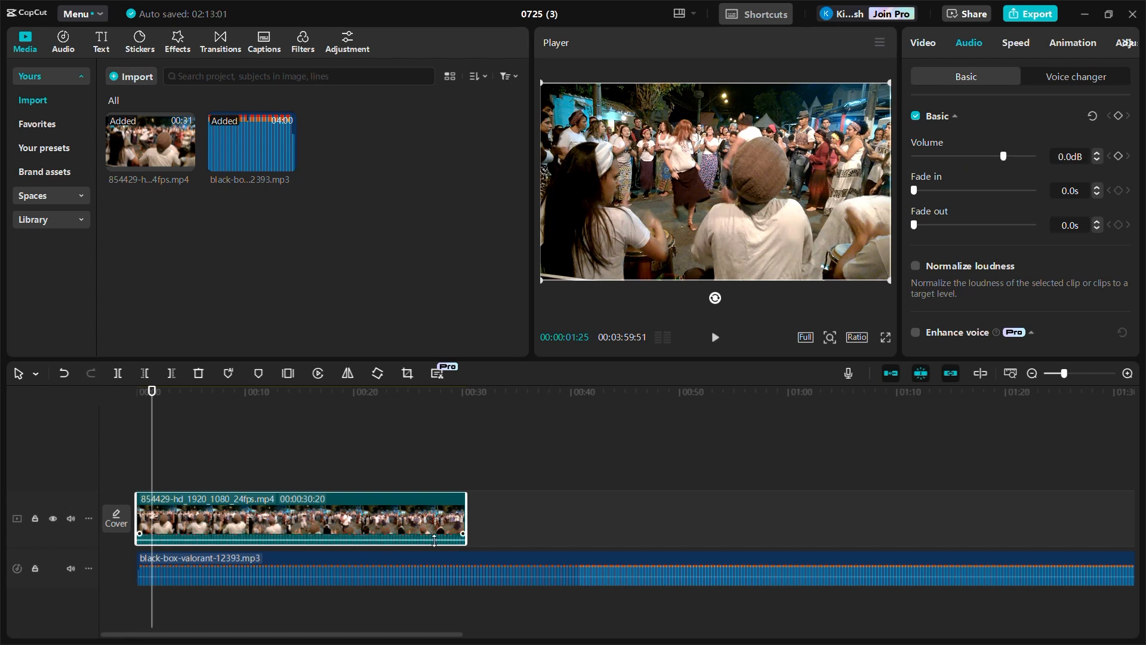
left_click_drag(432, 536, 440, 544)
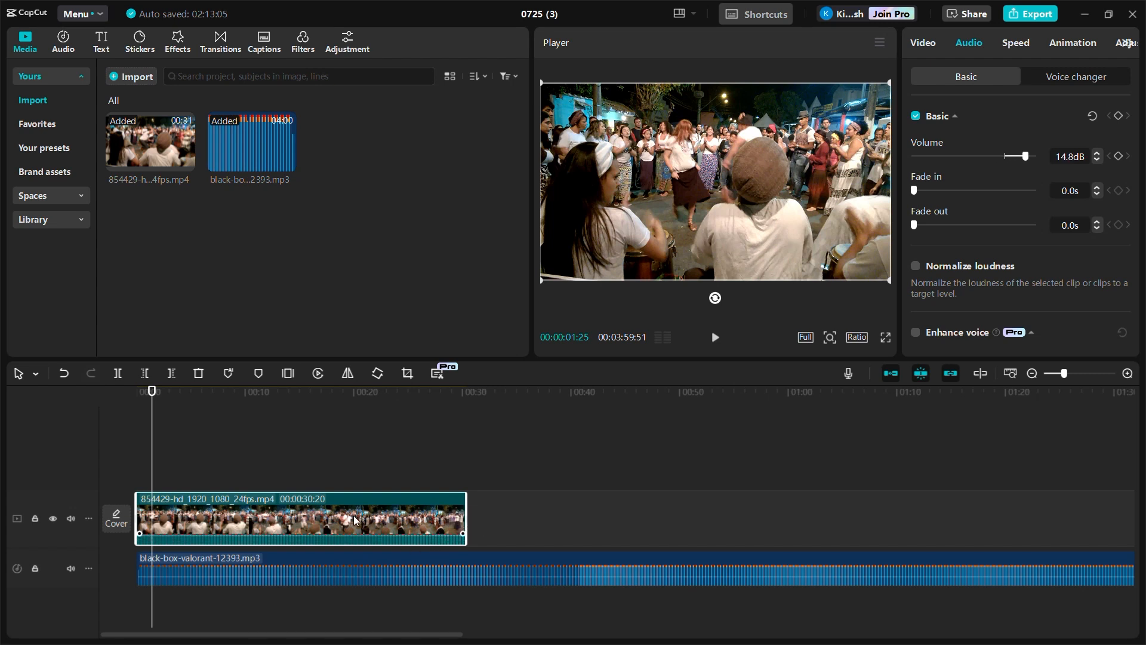
- Mute and unmute the video track, and set the video clip's volume to -23.3 dB
left_click(71, 519)
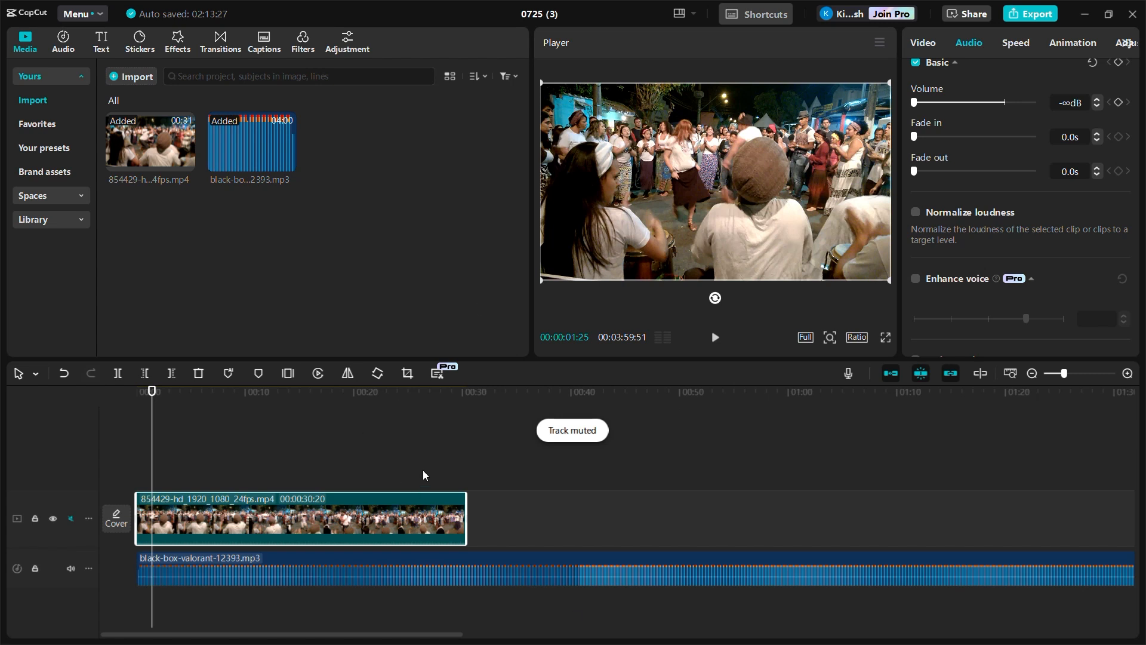
left_click(71, 518)
left_click(71, 519)
left_click(71, 519)
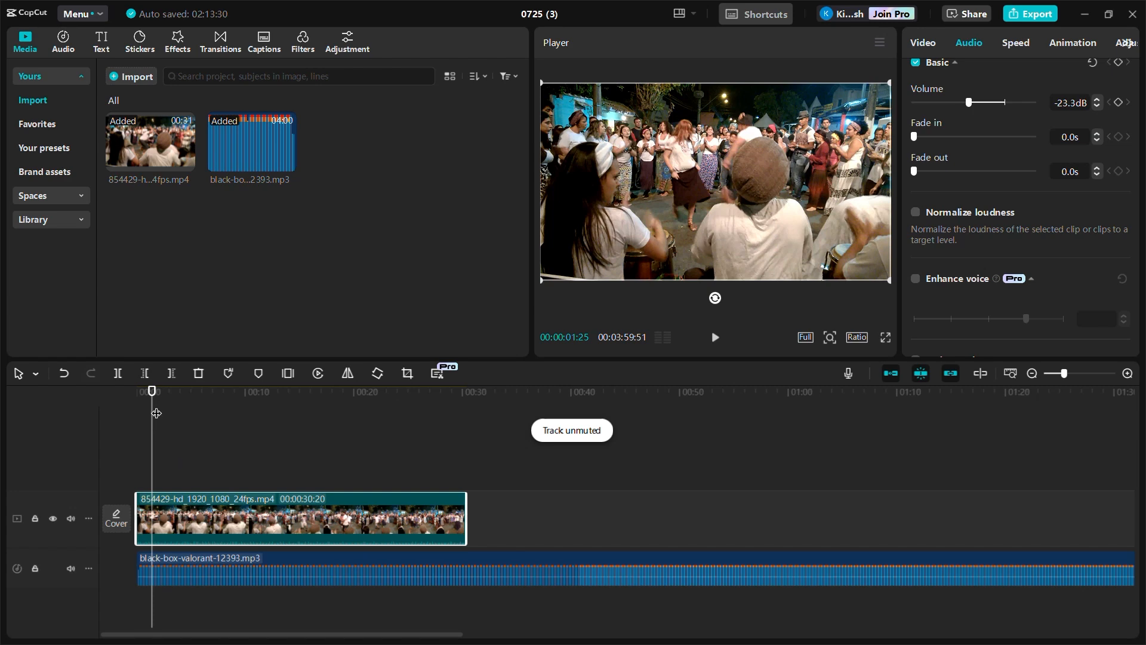
- Split the music clip at 00:00:27:16, delete the part after the cut, and select the remaining audio clip
left_click_drag(153, 413, 434, 493)
left_click(446, 564)
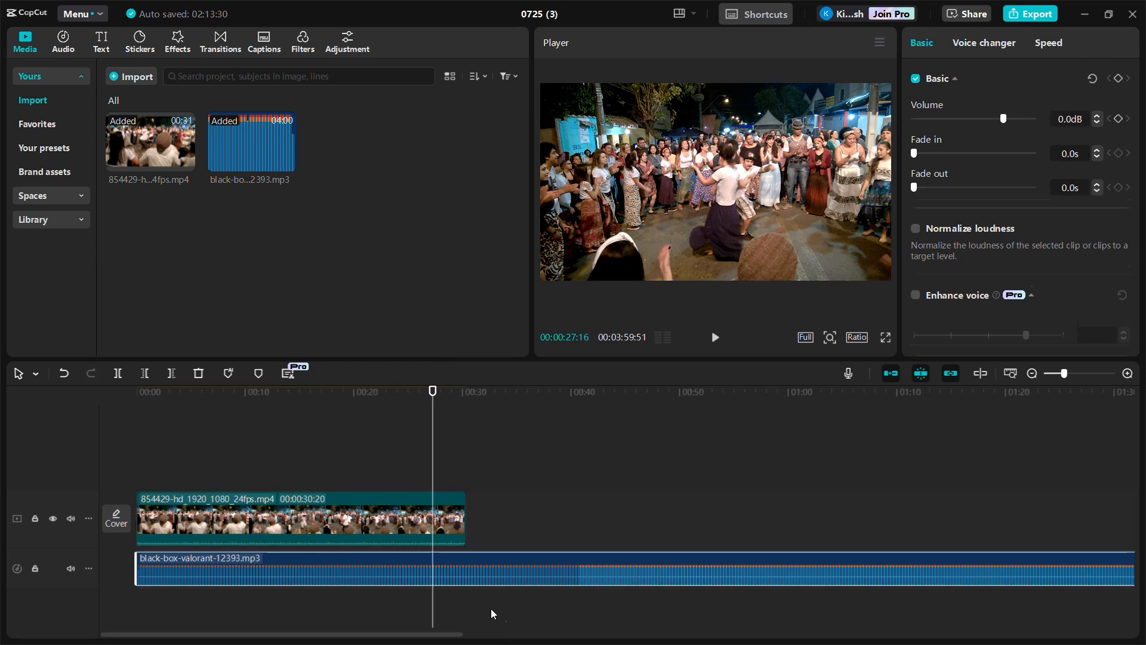
left_click(118, 373)
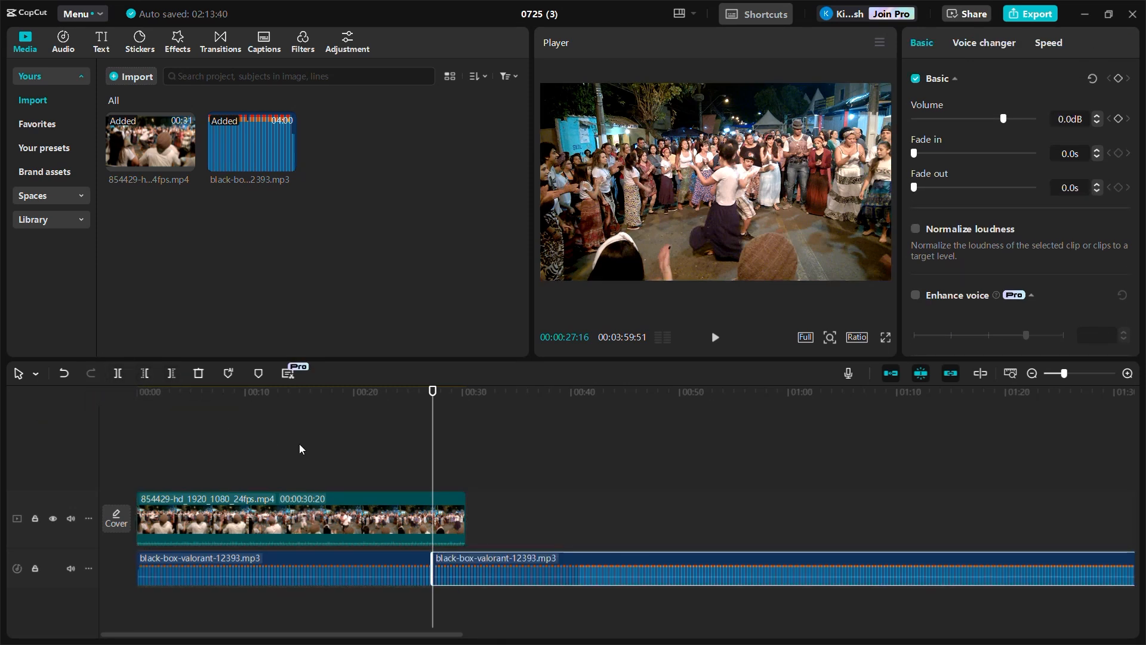
key("Delete")
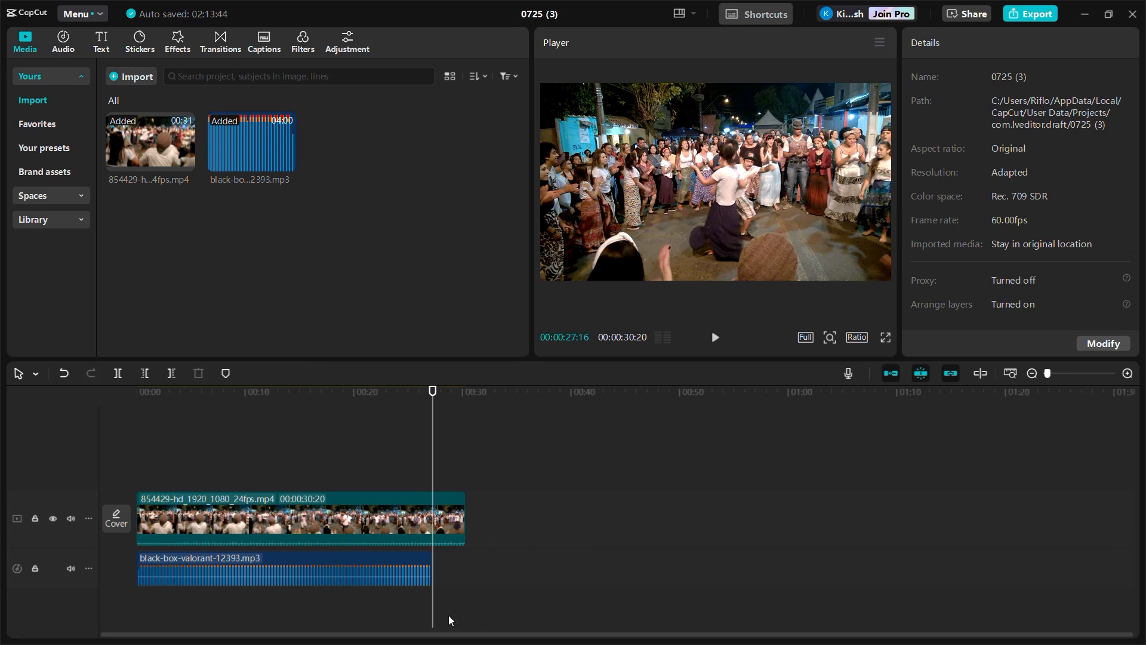
left_click(429, 556)
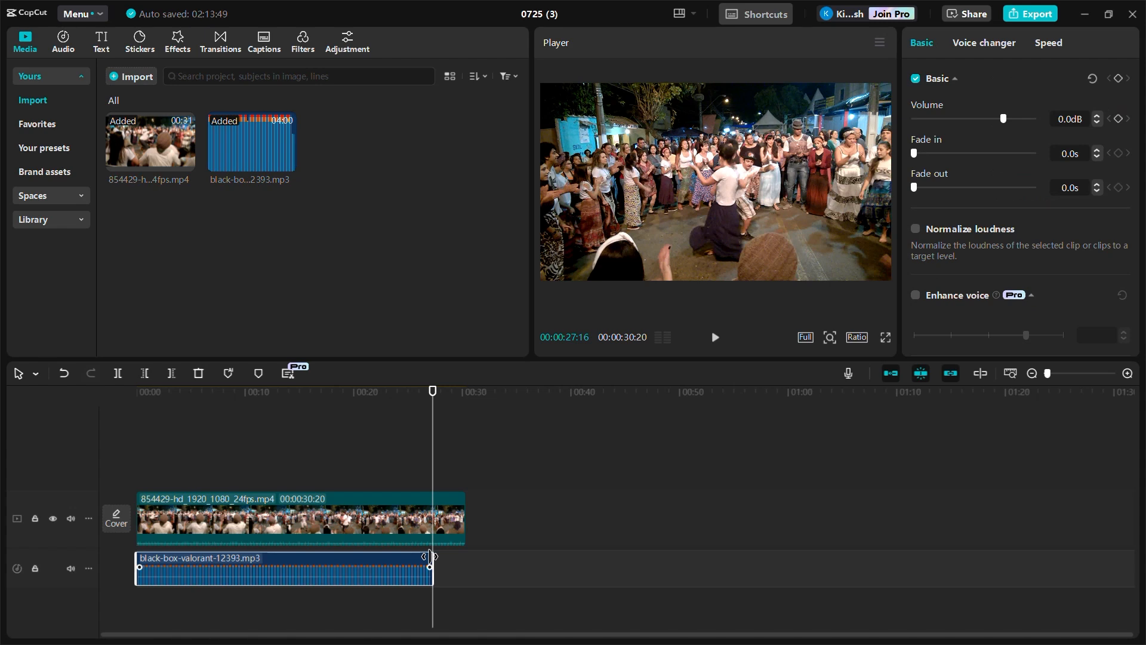
- Undo the last edits, delete the music segment after the cut again, and extend the remaining audio to the video clip's end
mouse_move(430, 556)
left_mouse_down()
mouse_move(519, 564)
mouse_move(383, 566)
mouse_move(490, 567)
mouse_move(429, 559)
left_mouse_up()
key("ctrl+z")
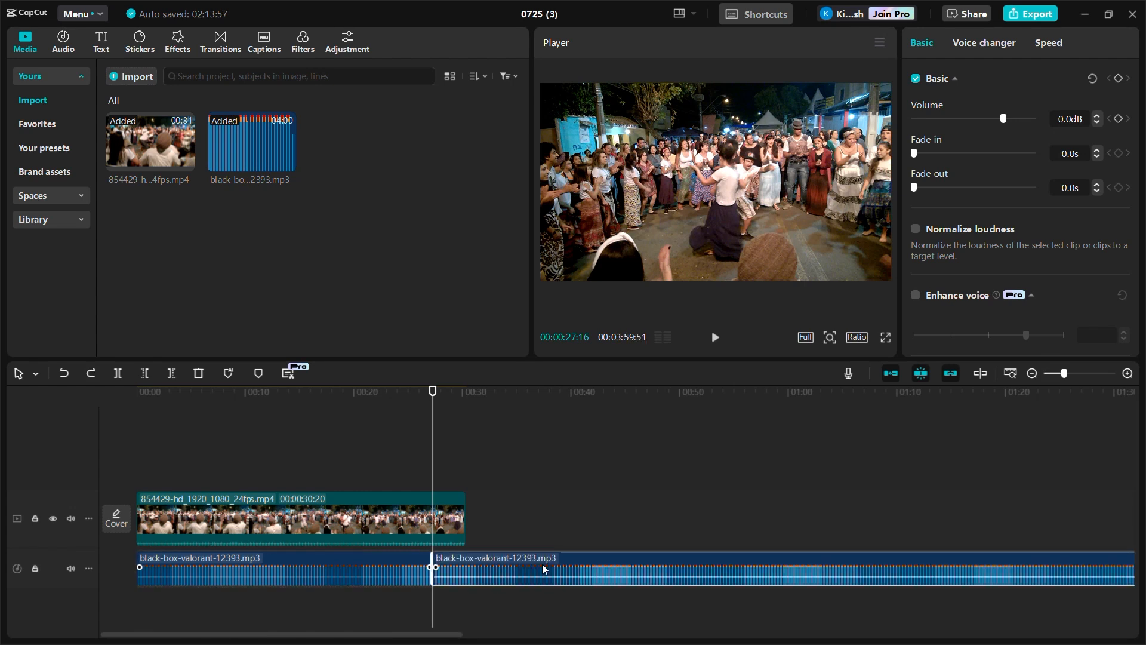
key("Delete")
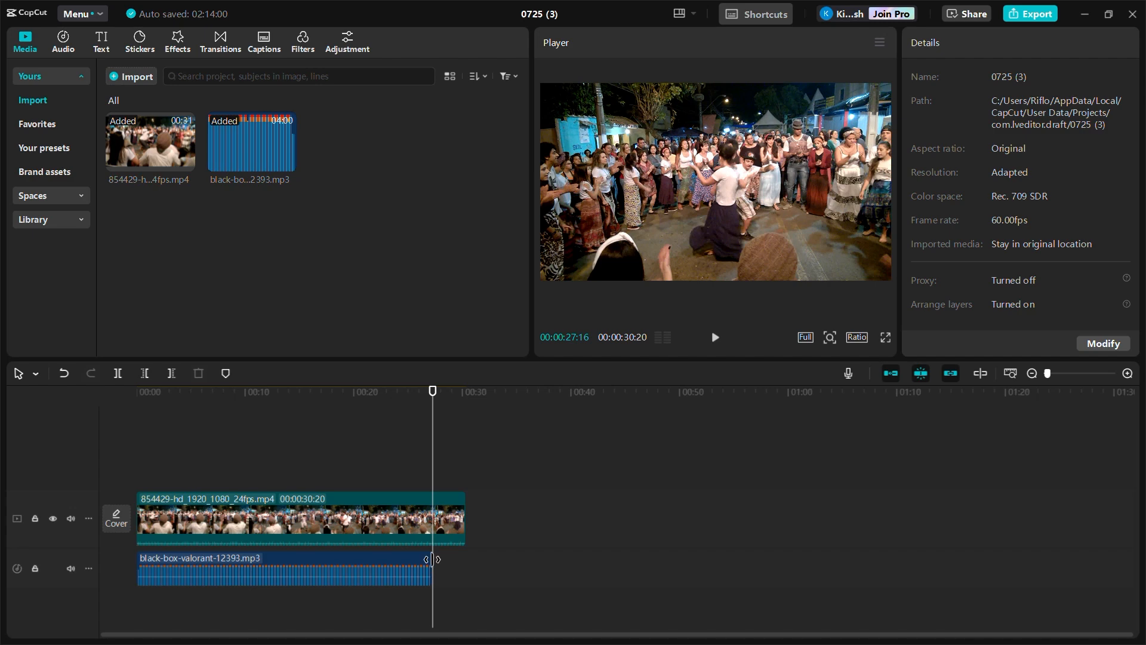
left_click_drag(429, 561, 465, 561)
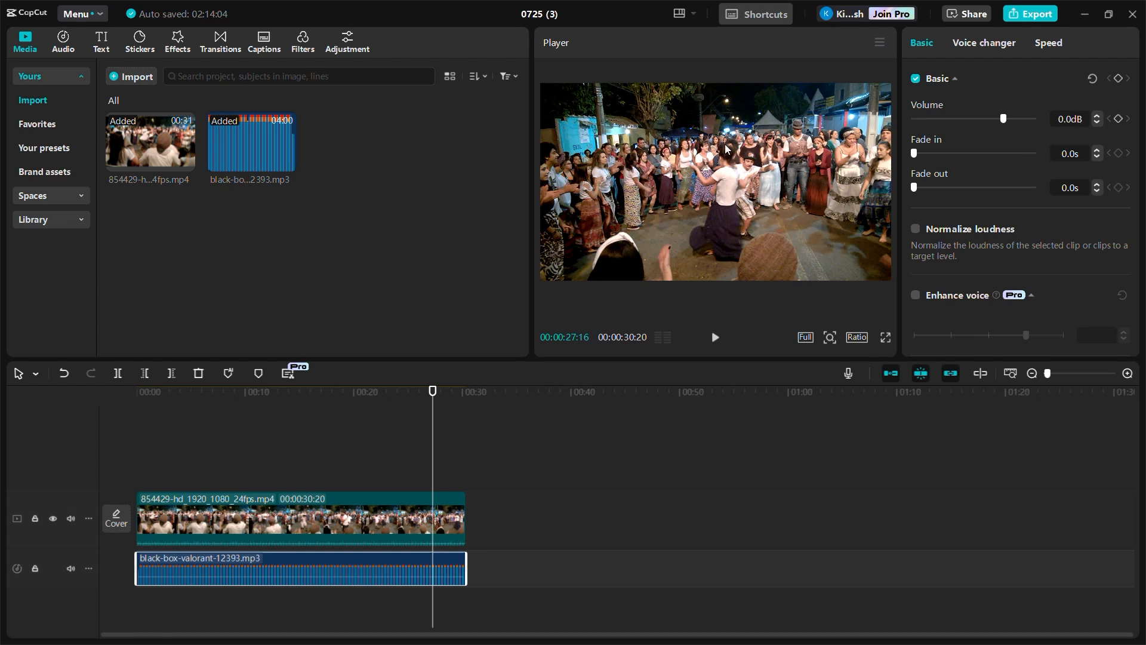
- Give the music clip a 4.8 s fade-in and a 3.9 s fade-out
left_click_drag(915, 154, 969, 154)
left_click_drag(913, 188, 961, 189)
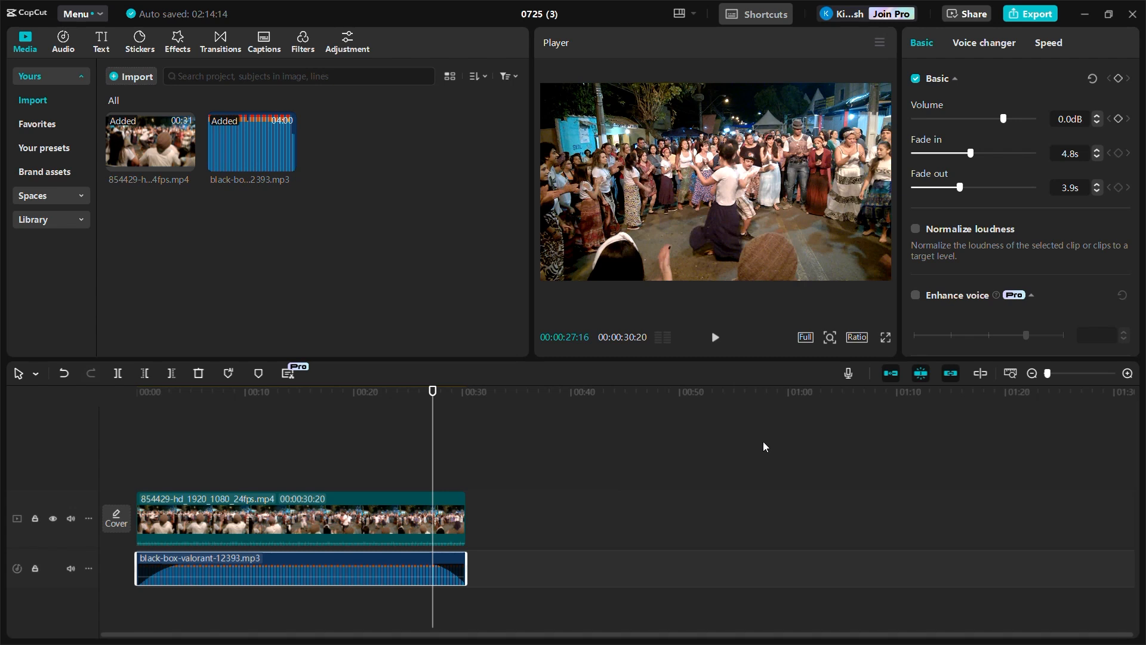
scroll(1019, 274, "down", 8)
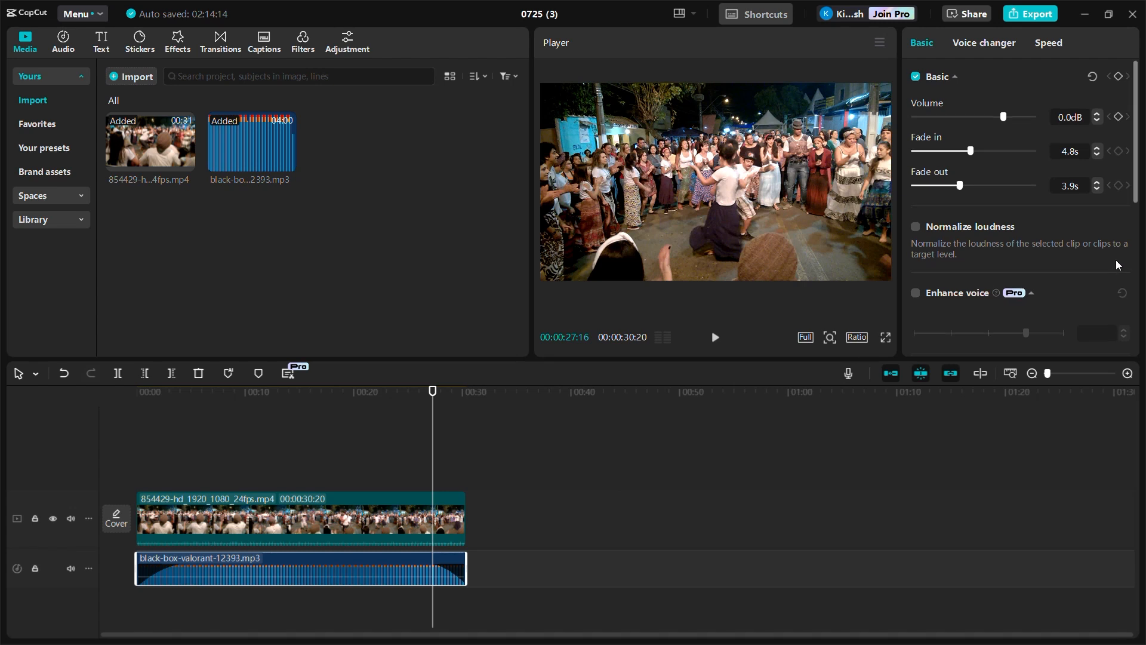
scroll(1116, 271, "up", 5)
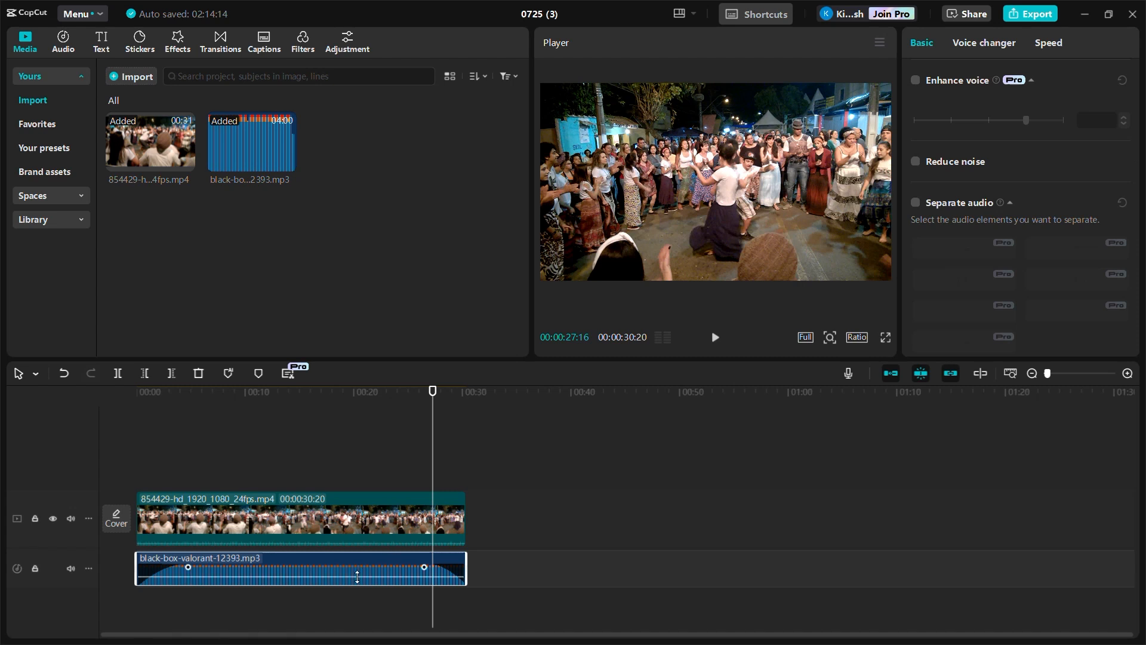
- Turn on noise reduction for the video clip's audio
left_click(354, 526)
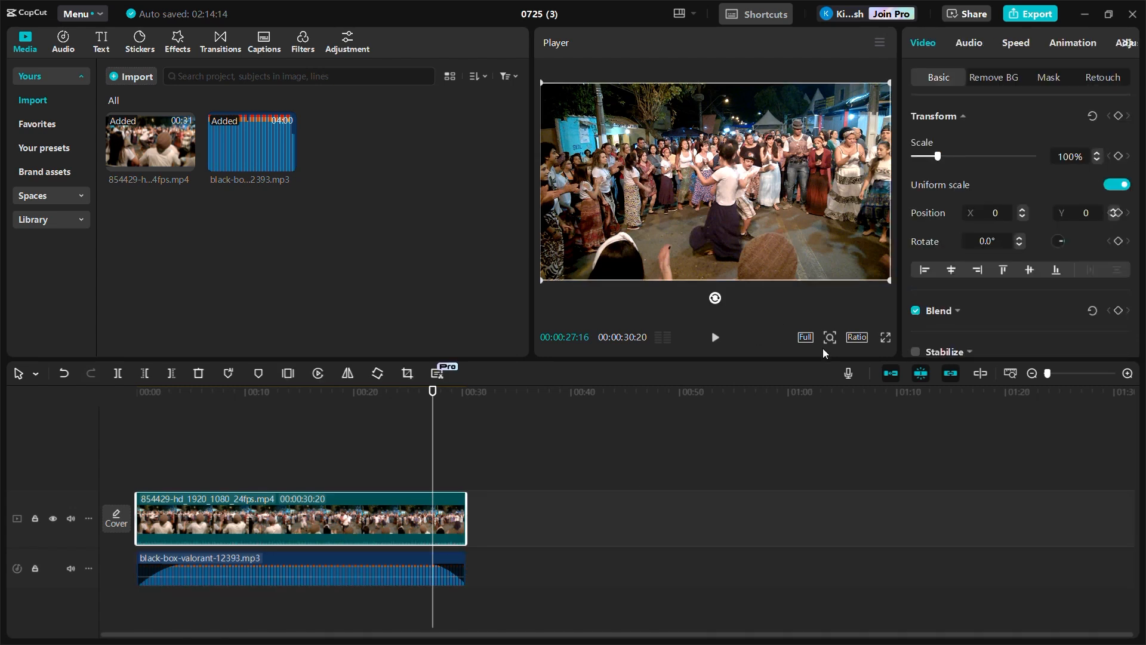
scroll(942, 307, "down", 5)
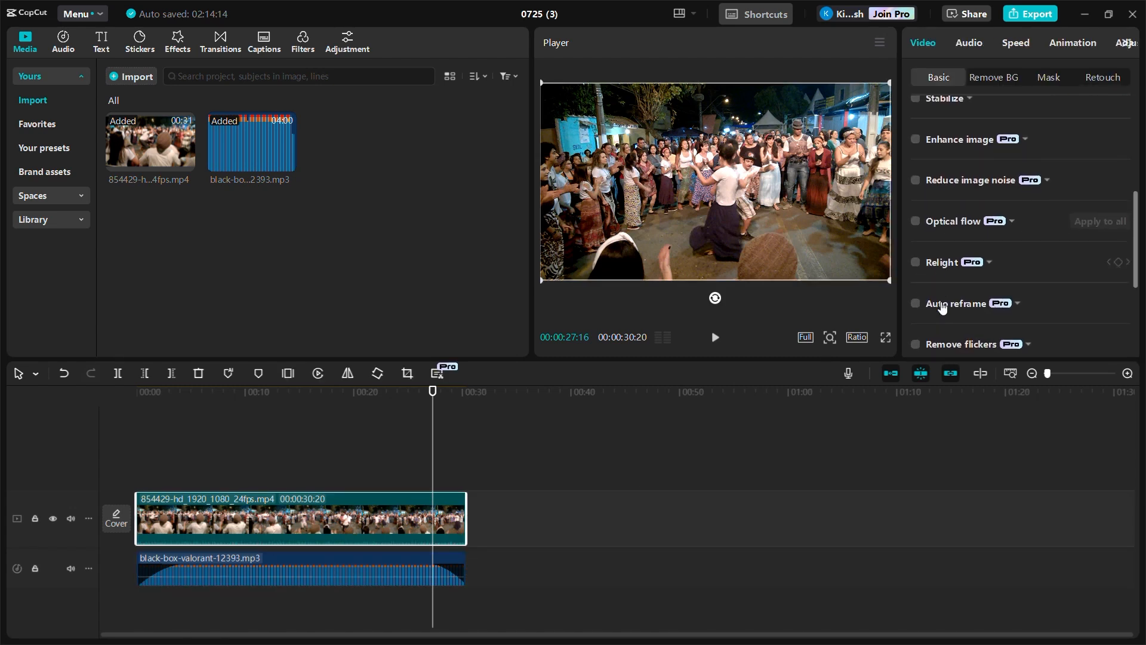
left_click(969, 42)
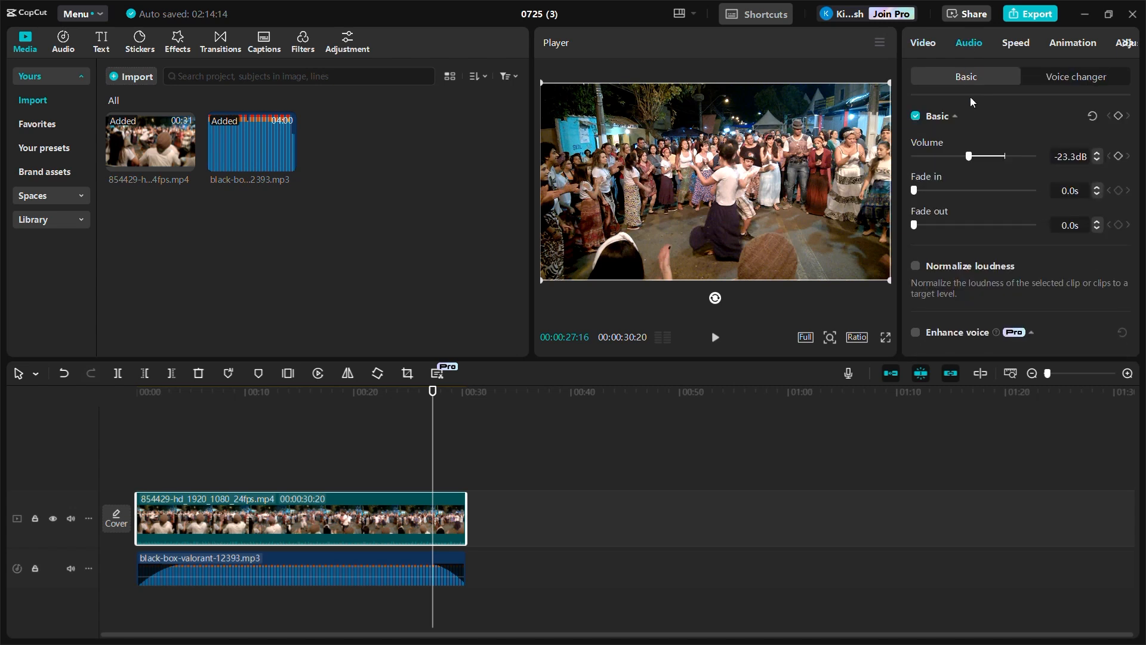
scroll(966, 179, "down", 3)
scroll(959, 263, "down", 2)
scroll(977, 261, "up", 4)
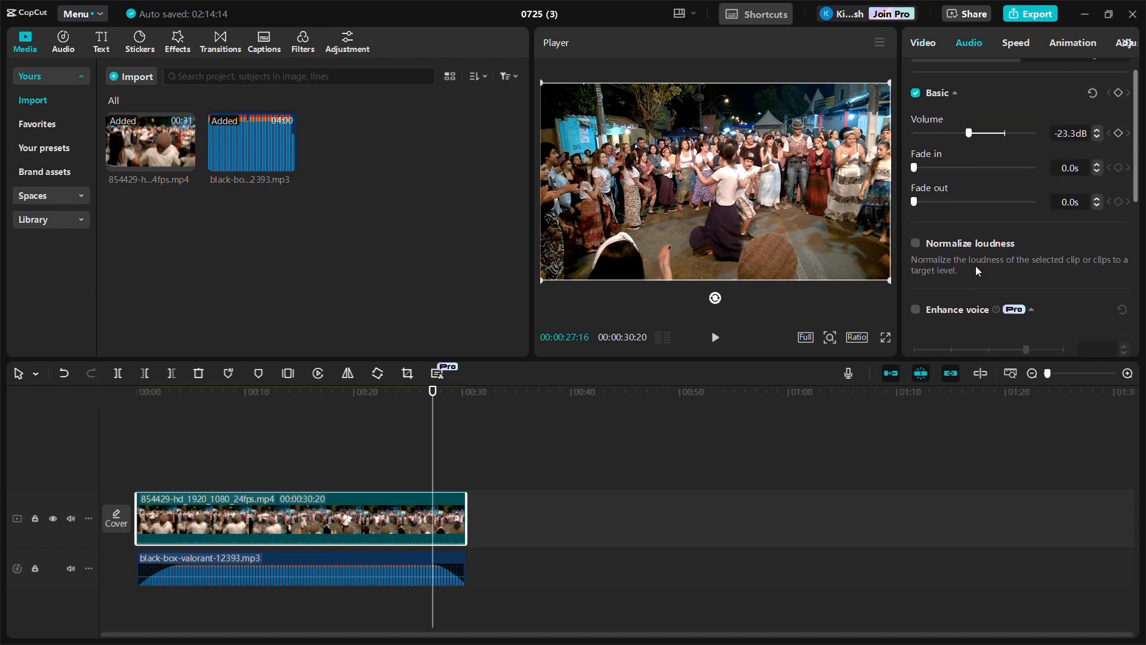
scroll(955, 275, "down", 2)
left_click(914, 293)
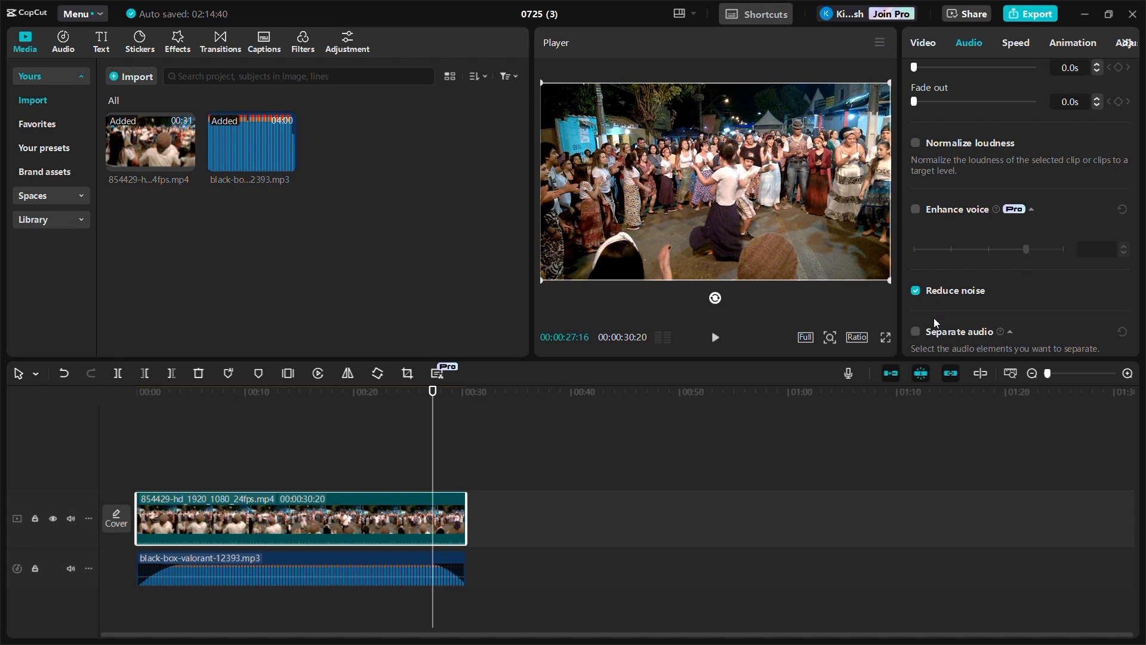
- Browse the voice filters offered by the voice changer for the video clip, and return to its basic audio settings
scroll(941, 304, "down", 3)
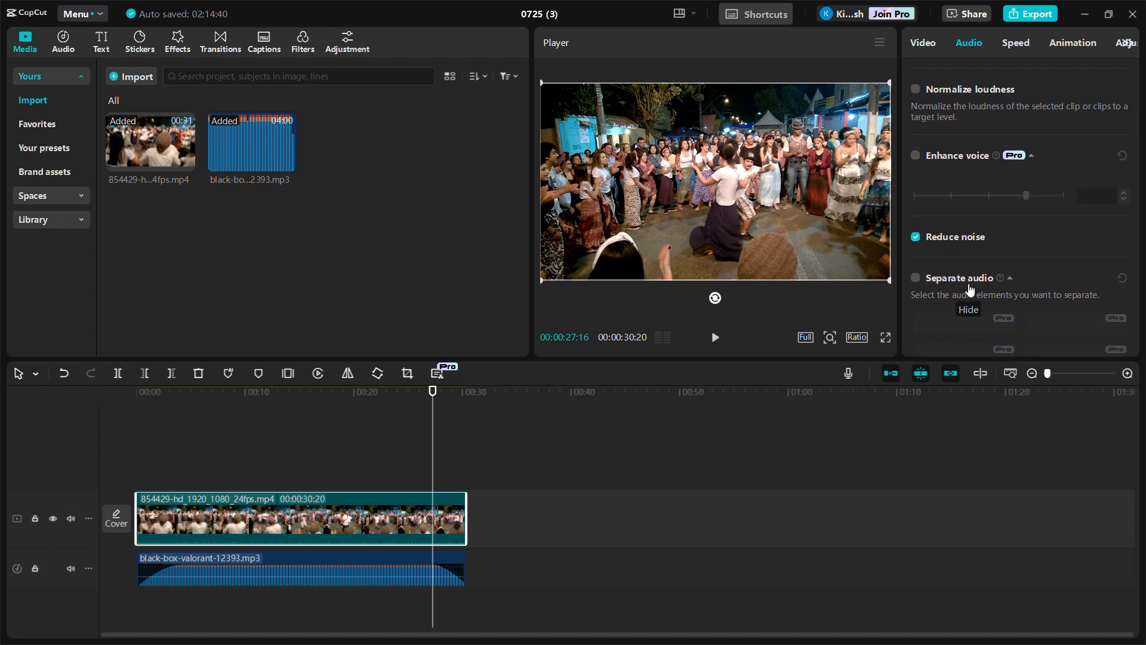
scroll(967, 287, "up", 5)
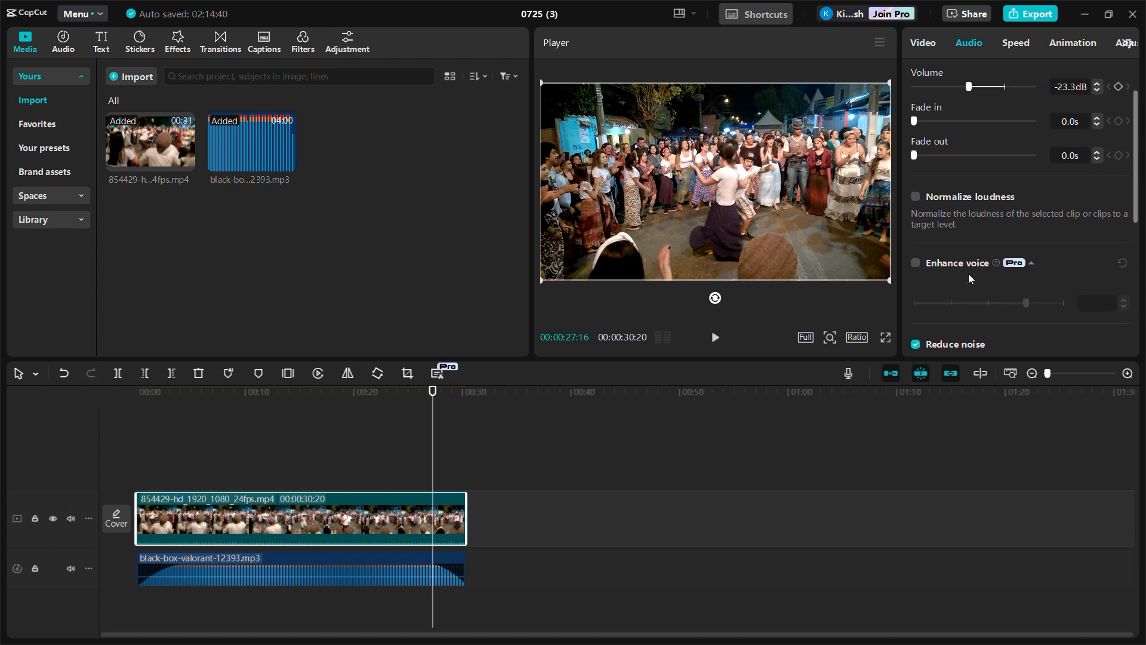
scroll(968, 274, "up", 3)
left_click(1069, 75)
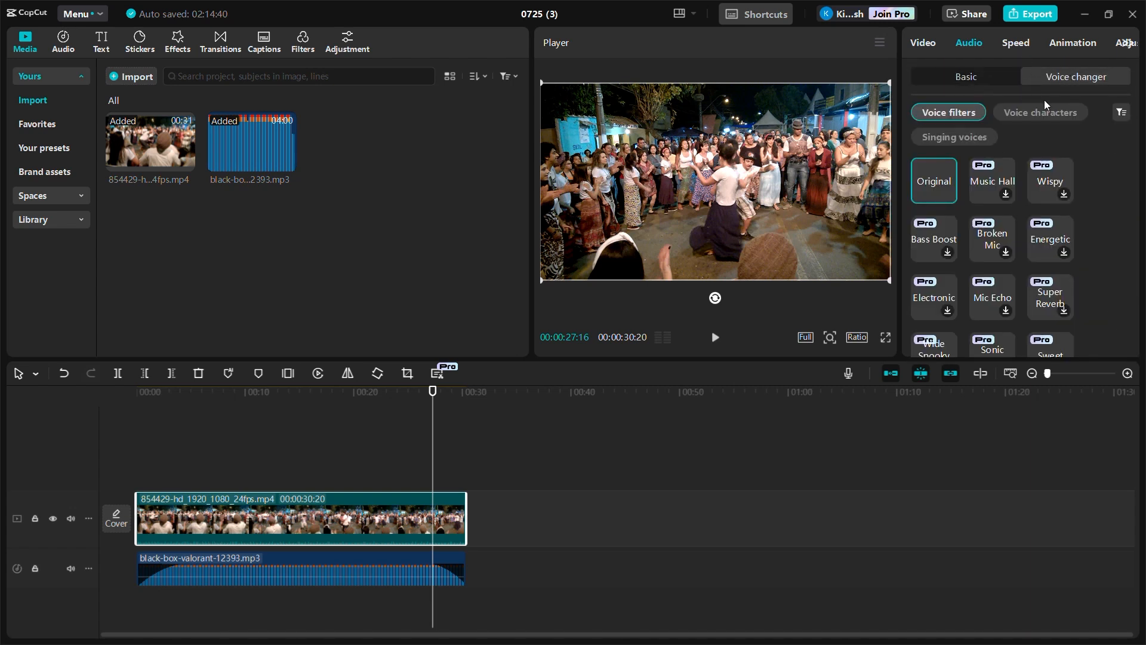
scroll(994, 201, "down", 5)
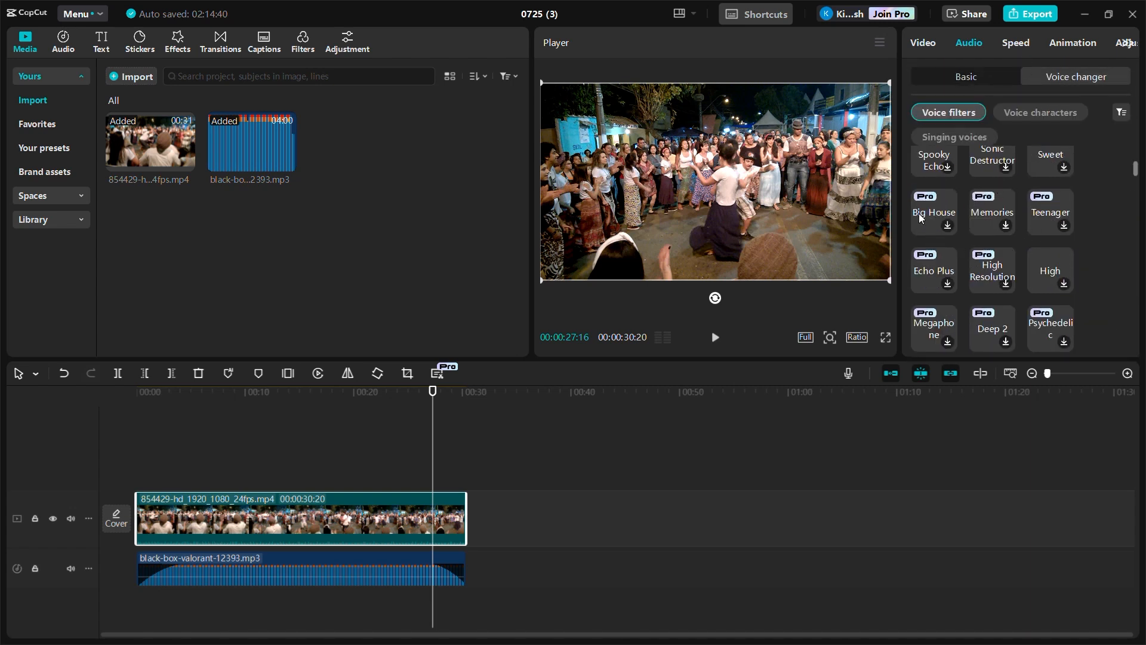
scroll(934, 236, "down", 2)
scroll(942, 236, "up", 10)
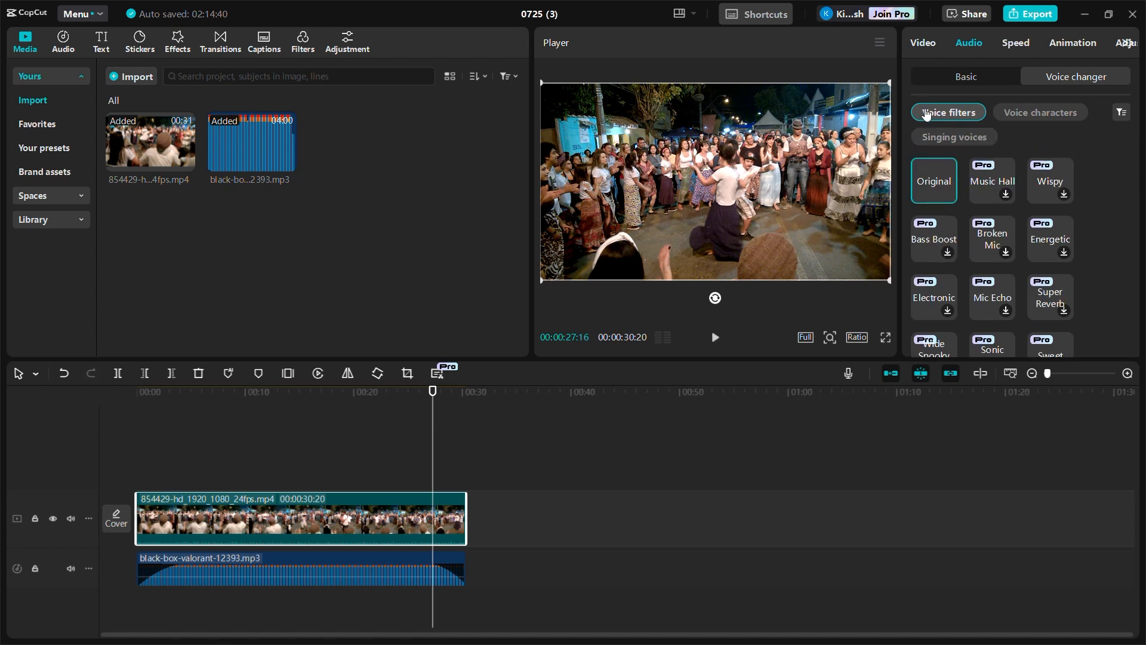
left_click(973, 79)
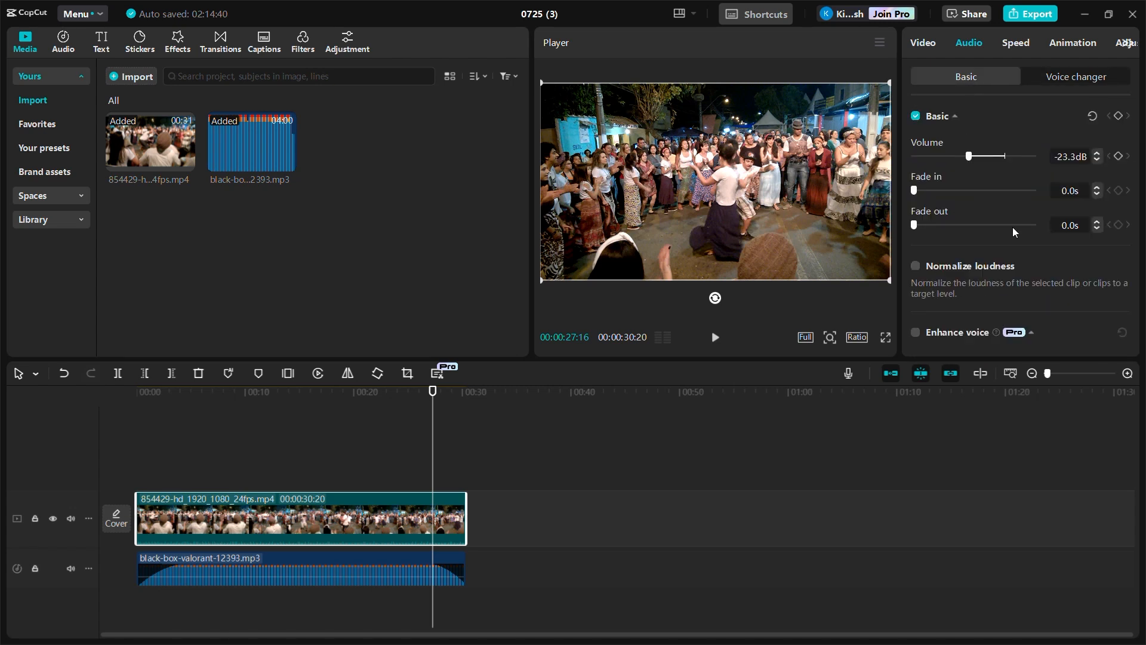
- Switch loudness normalization on and back off for the video clip's audio
scroll(1012, 227, "down", 2)
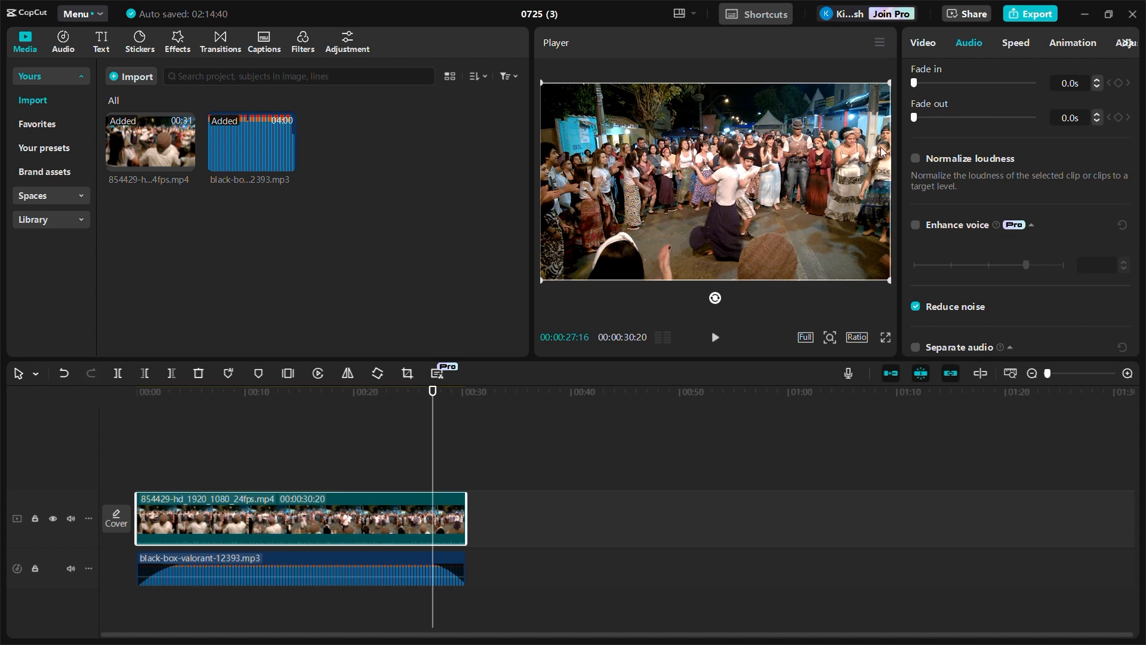
scroll(957, 185, "down", 1)
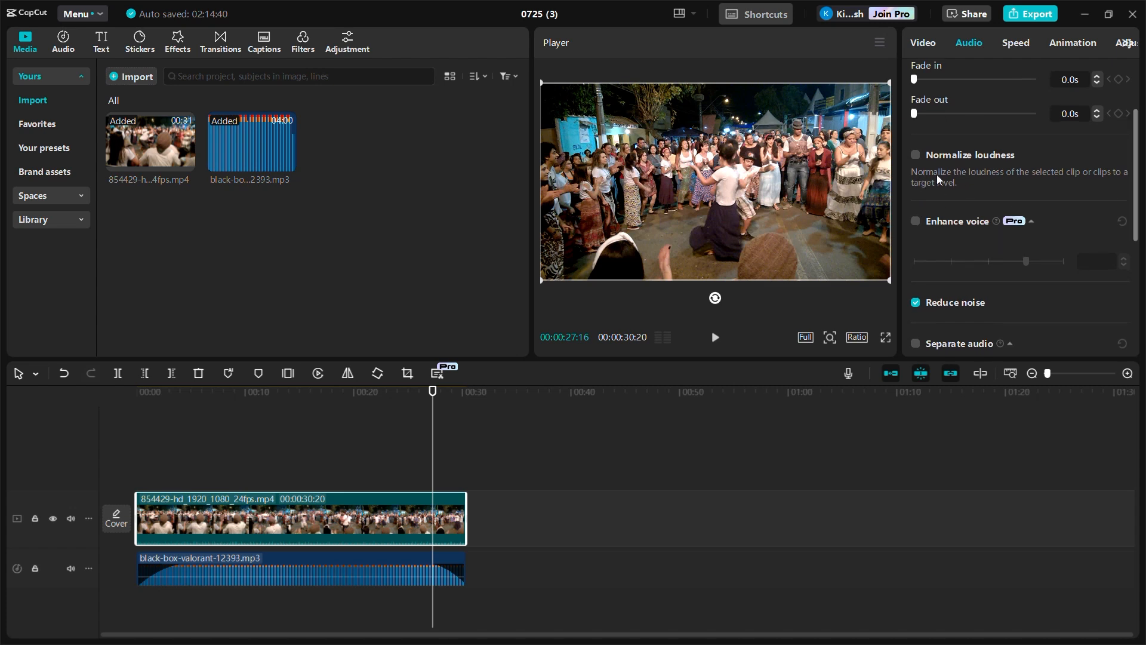
scroll(931, 187, "up", 1)
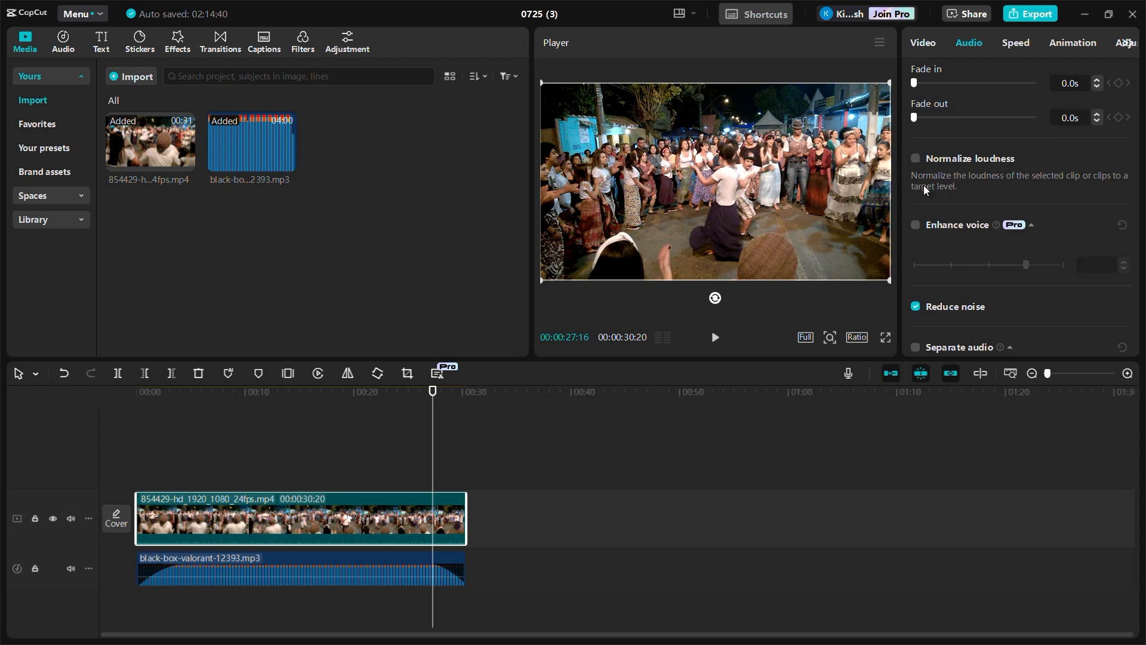
scroll(925, 185, "down", 1)
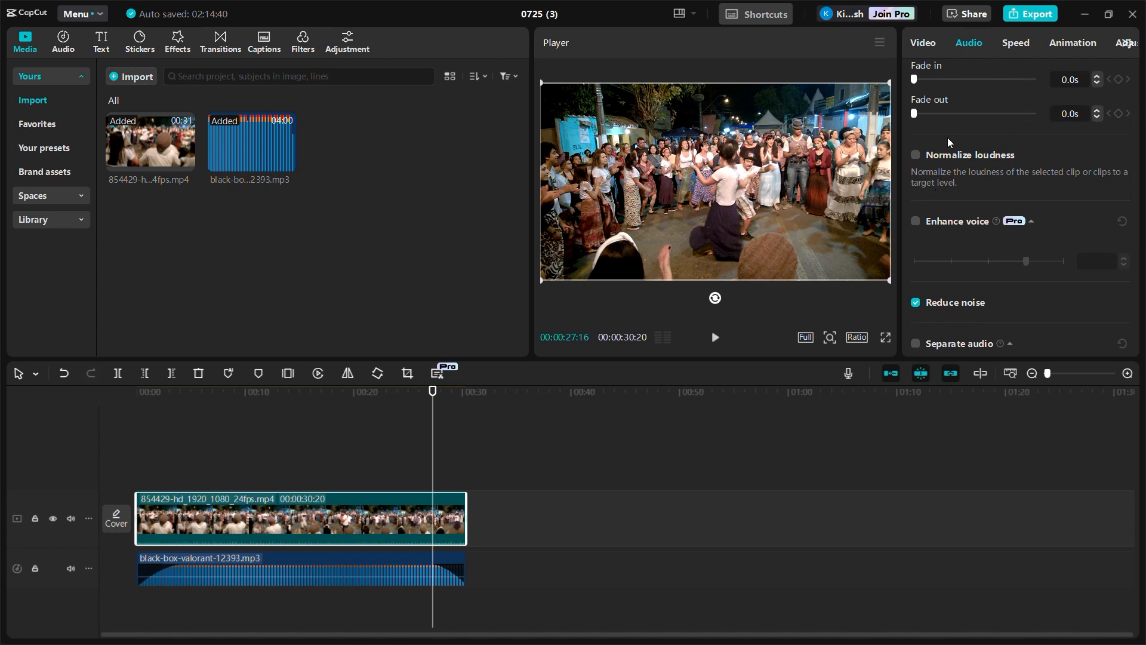
left_click(915, 155)
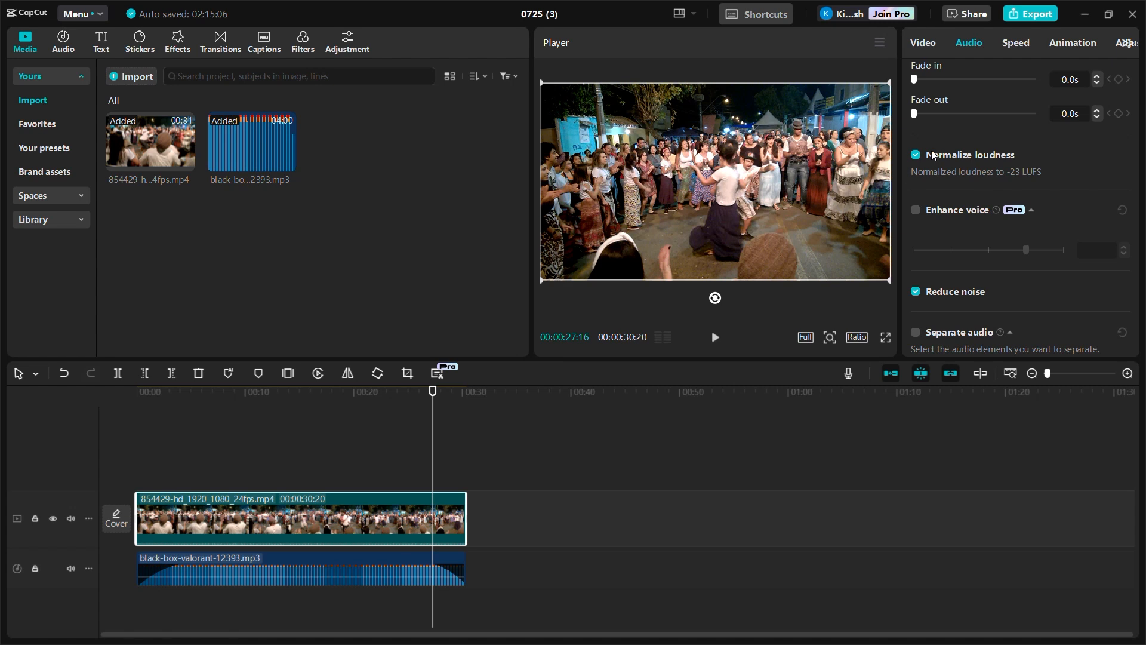
left_click(915, 155)
- Examine the video clip's audio options, from volume and fades through Enhance voice, Separate audio and Fill channel
scroll(957, 222, "down", 5)
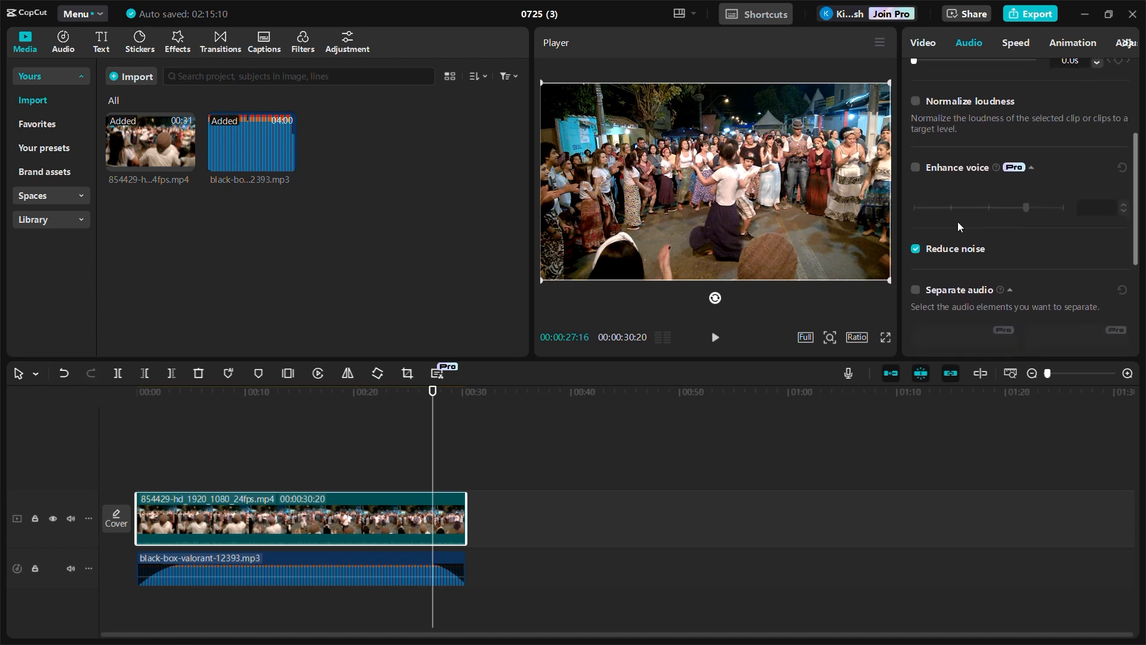
scroll(958, 224, "up", 5)
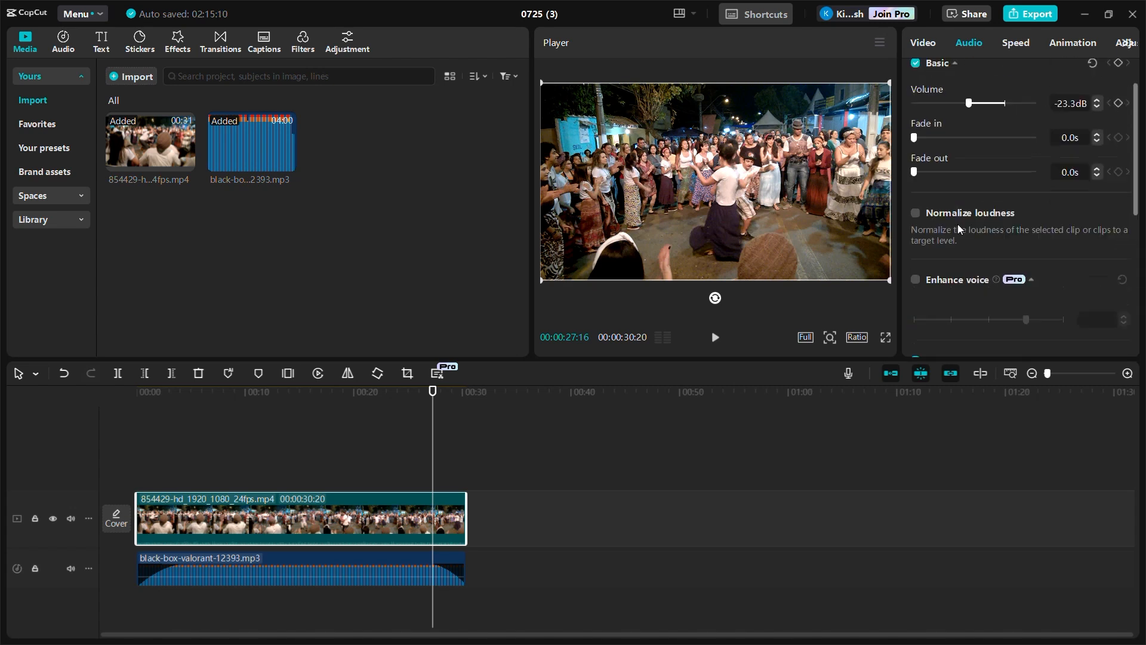
scroll(958, 224, "down", 1)
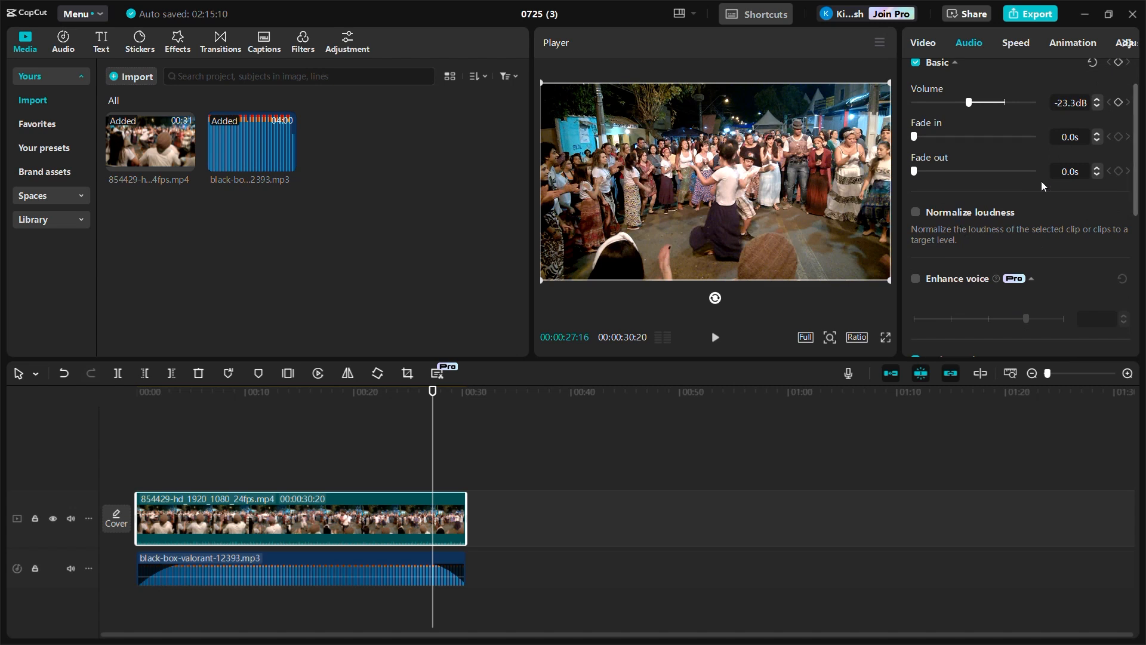
scroll(976, 264, "down", 5)
scroll(959, 262, "up", 1)
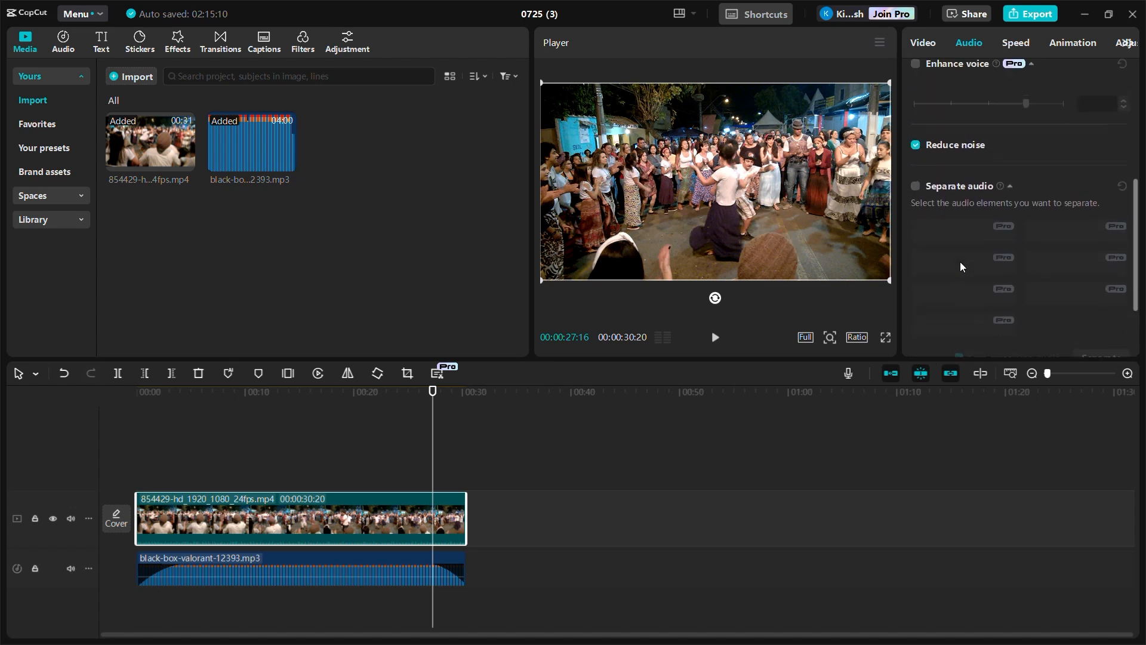
scroll(960, 261, "down", 2)
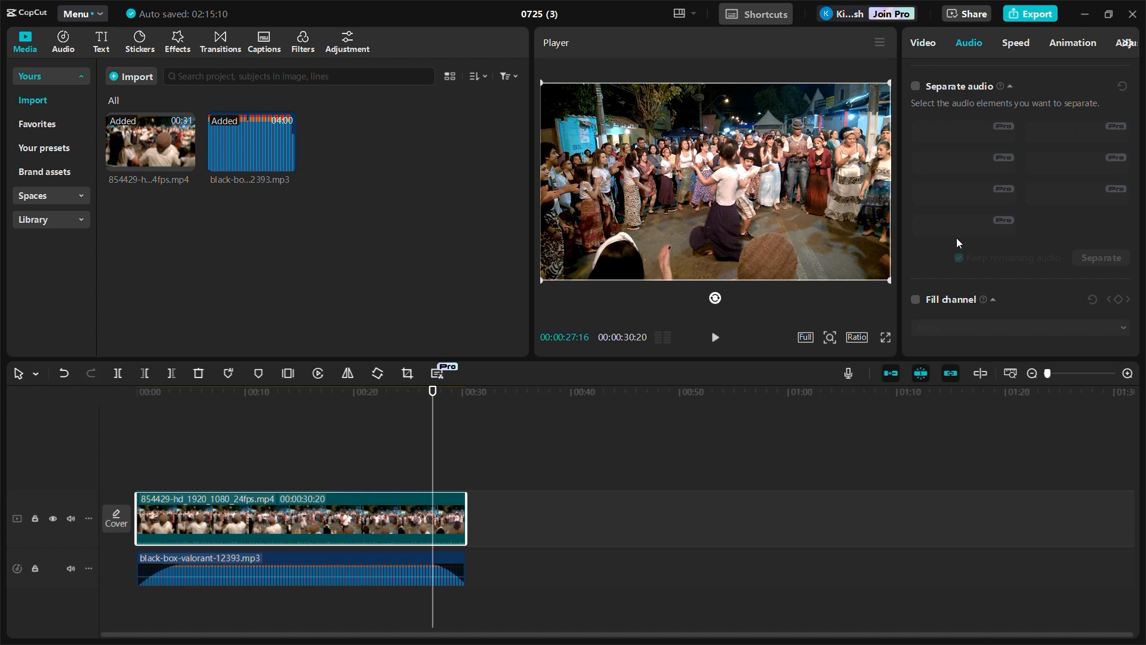
scroll(957, 240, "up", 5)
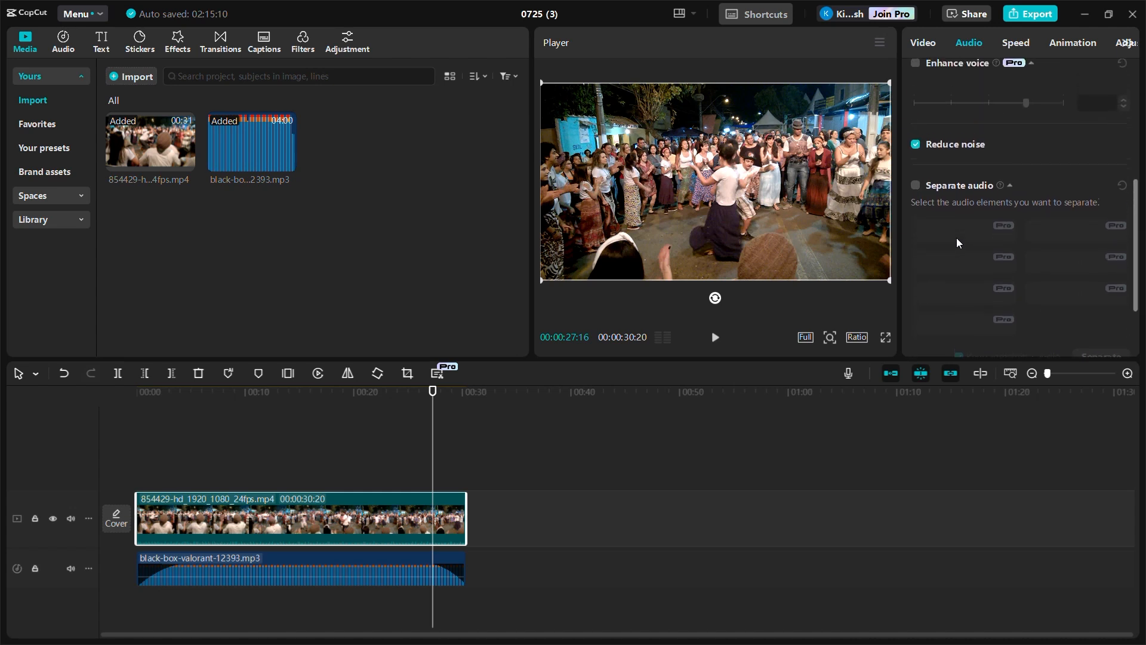
scroll(956, 238, "up", 3)
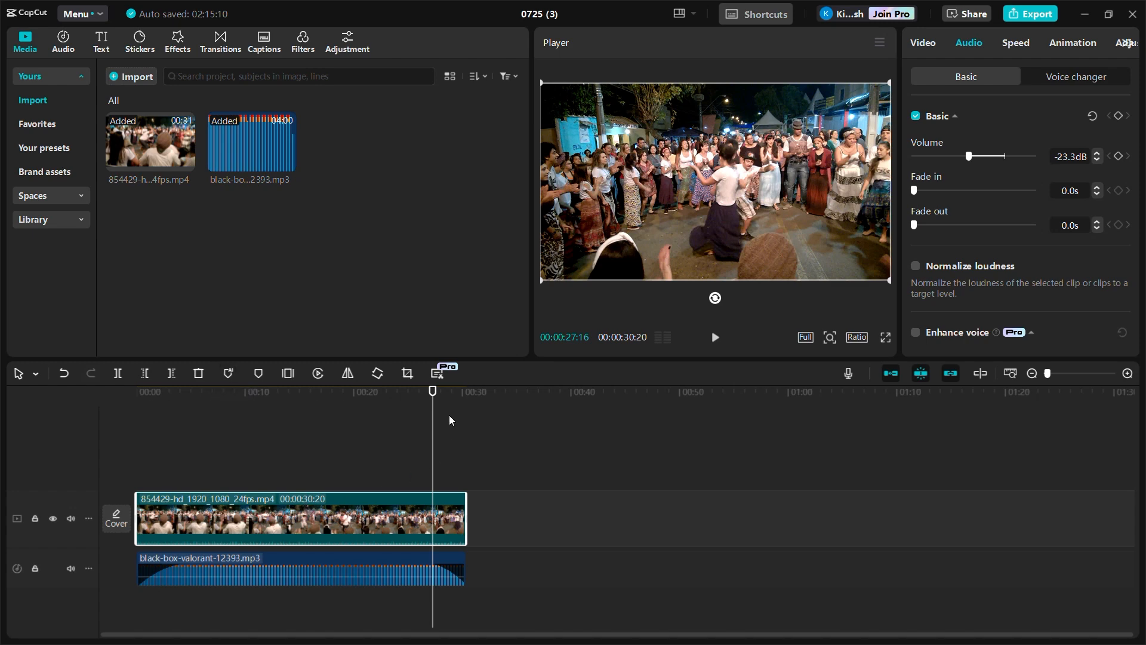
- Move the playhead to 00:00:17:00 and add automatic beat markers to the music clip
left_click_drag(430, 418, 321, 420)
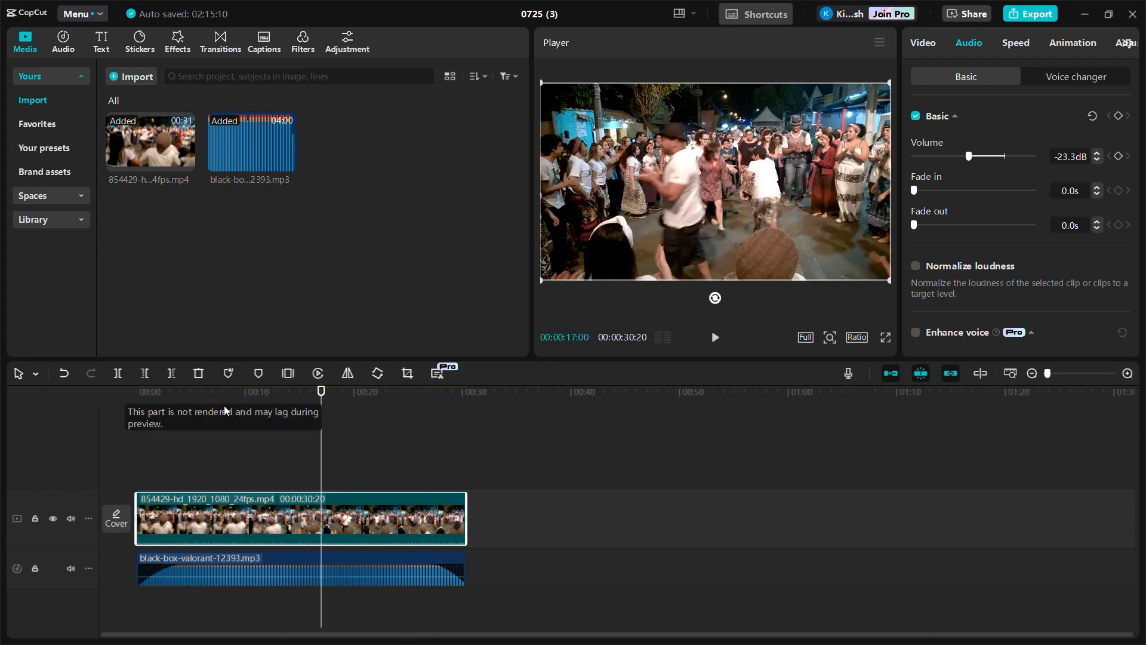
left_click(232, 374)
left_click(258, 419)
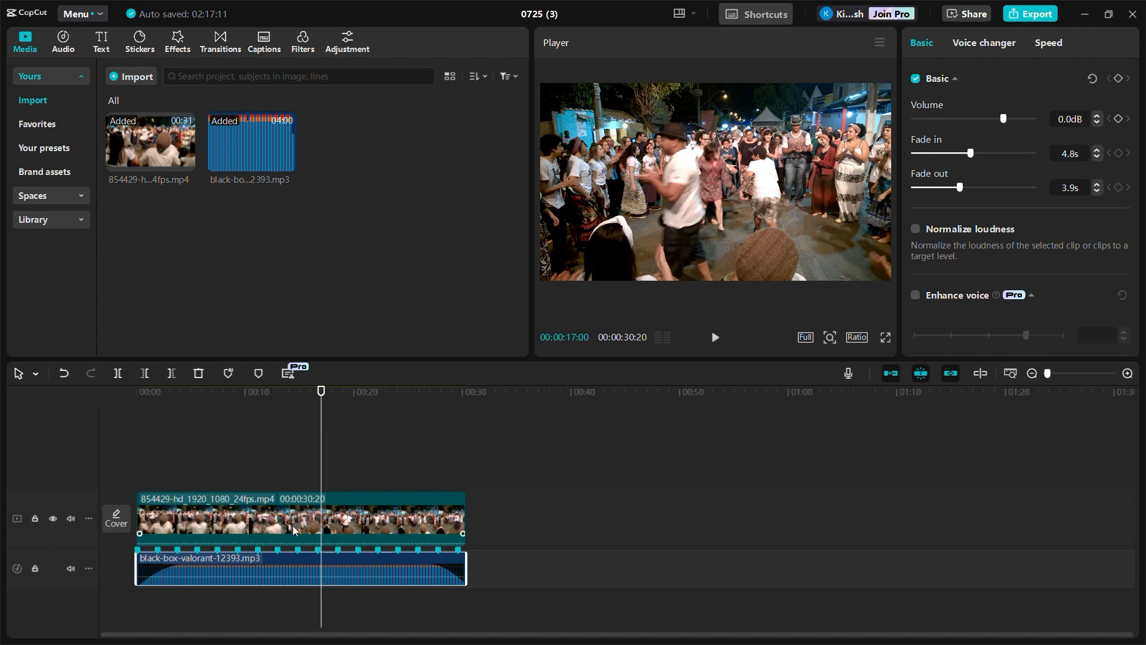
- Trim the end of the video clip to one of the music's beat markers, for a clip length of 00:00:24:04
key("ctrl+z")
left_click_drag(241, 504, 263, 504)
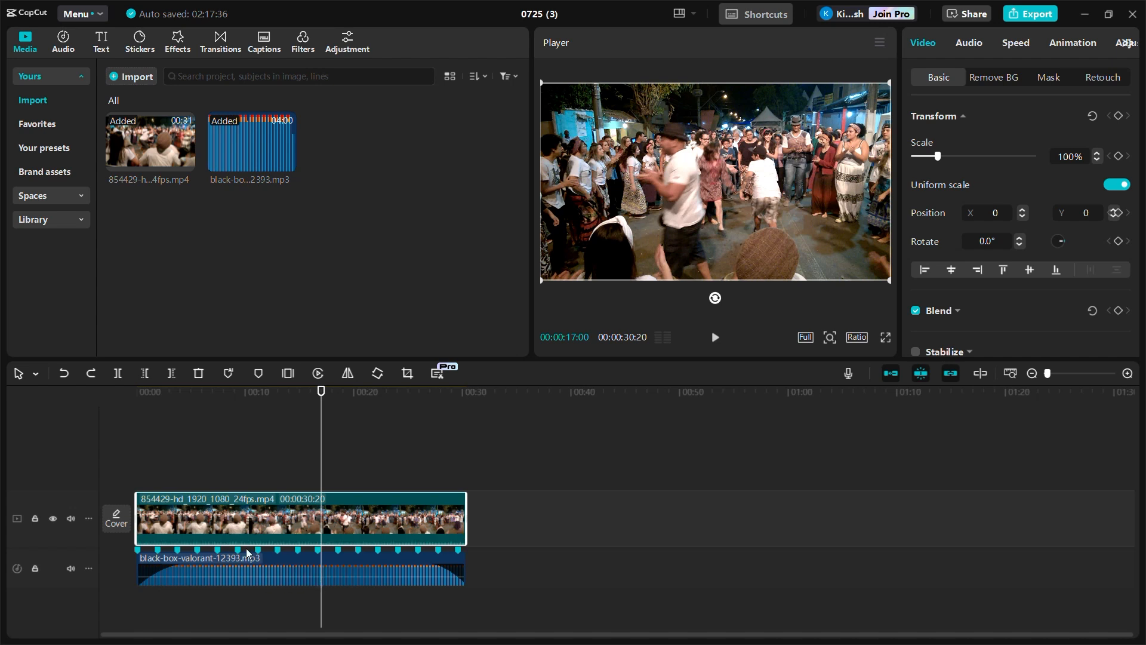
left_click(262, 566)
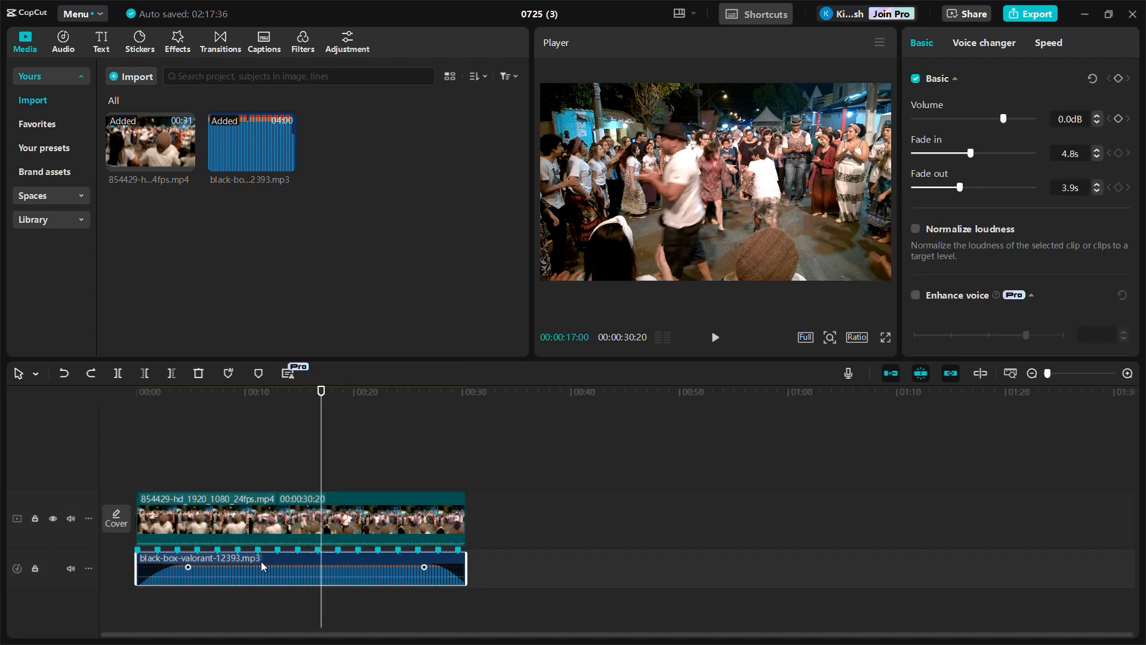
left_click(254, 518)
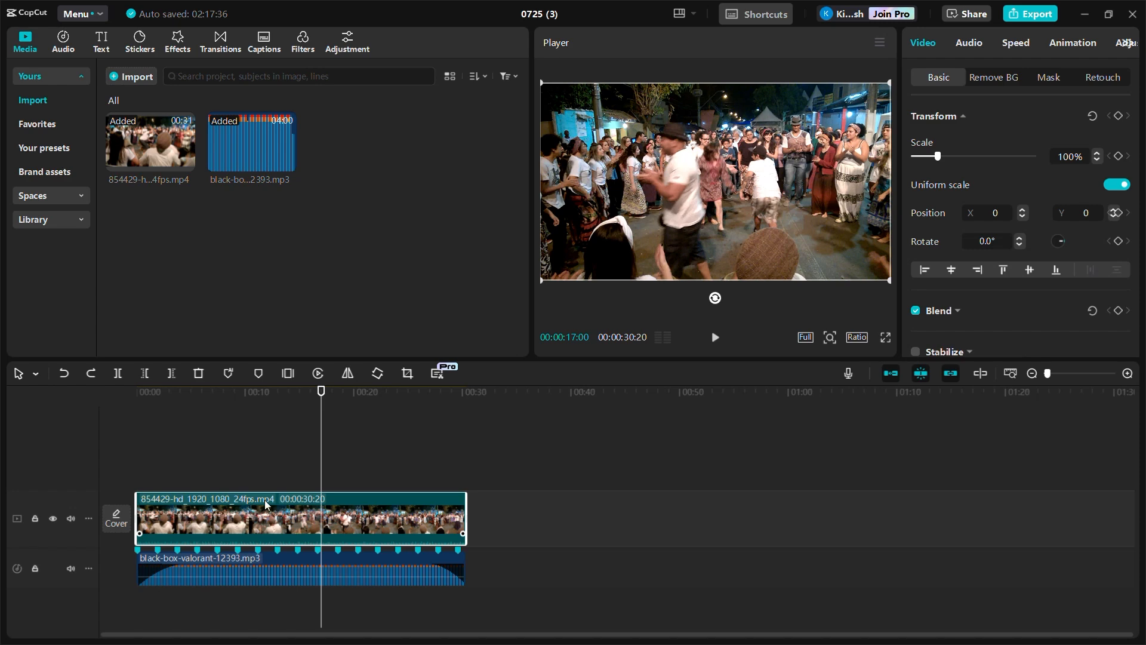
left_click_drag(228, 508, 454, 515)
left_click_drag(272, 501, 336, 501)
left_click_drag(465, 514, 396, 513)
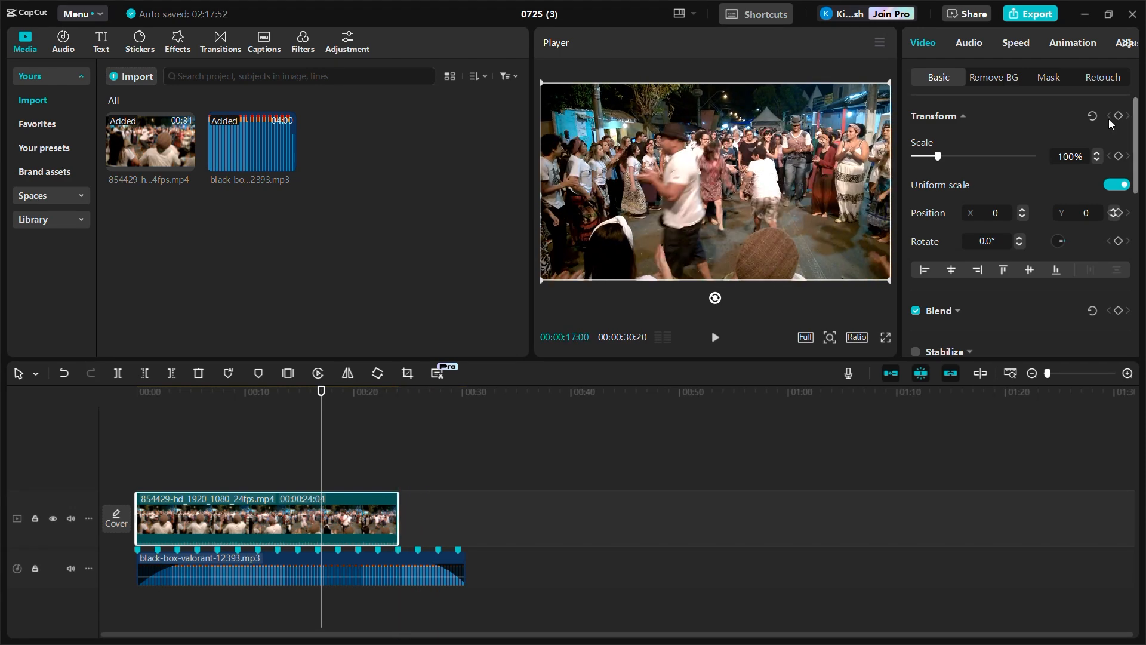
- Apply the Montage speed curve to the video clip and bring its curve graph into view
left_click(1009, 43)
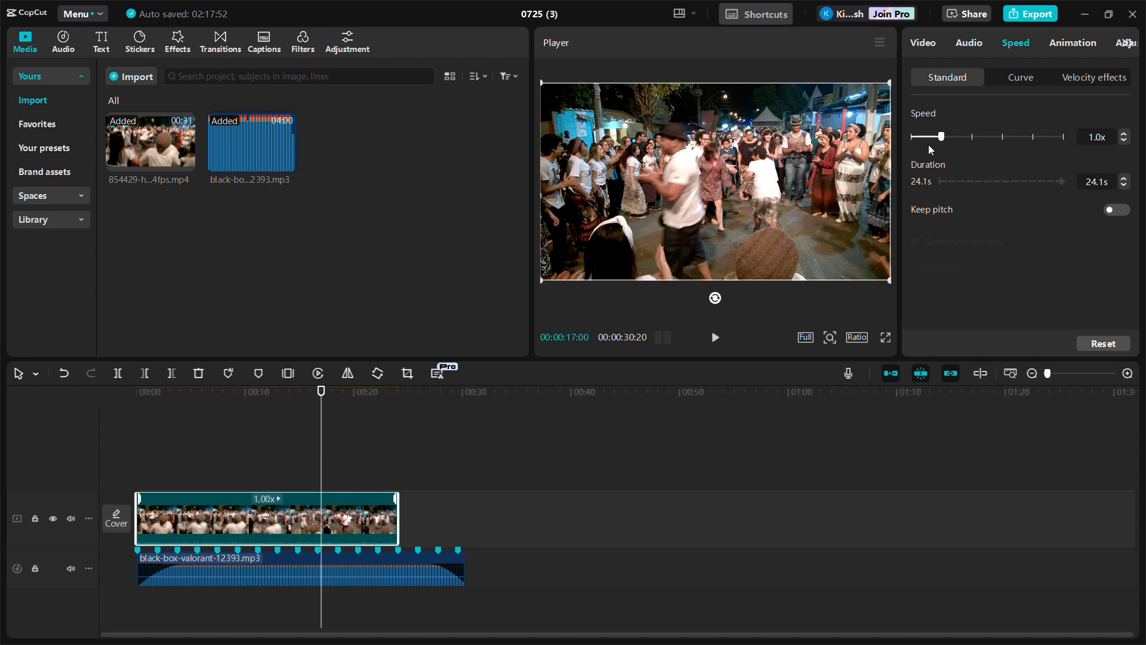
left_click(1021, 77)
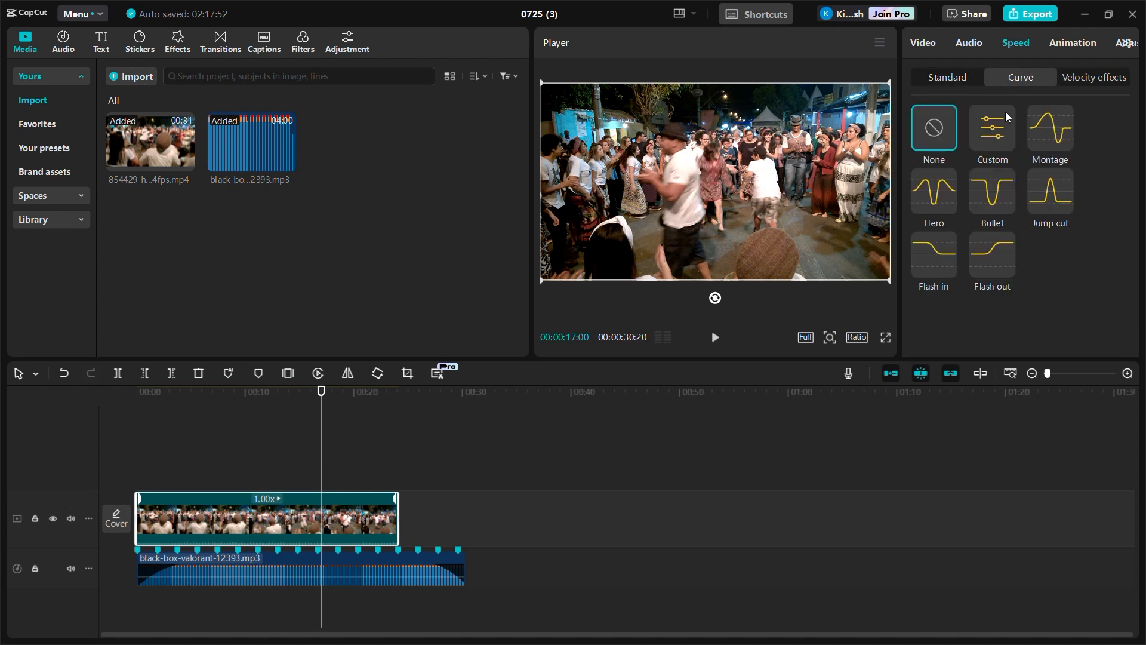
left_click(1054, 131)
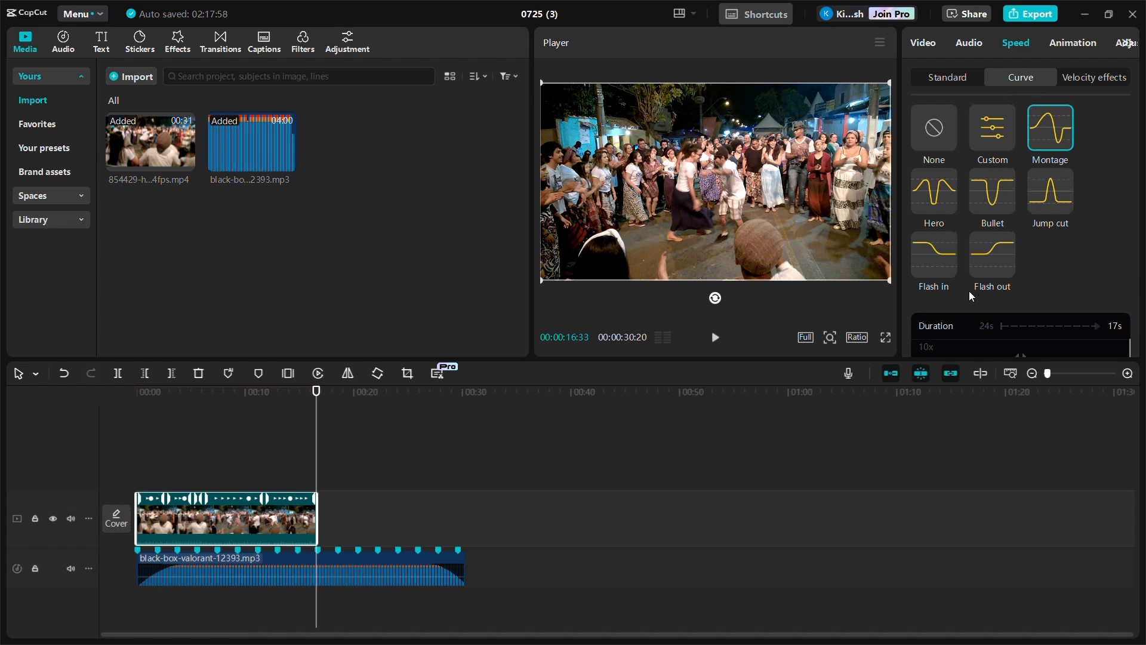
scroll(969, 291, "down", 3)
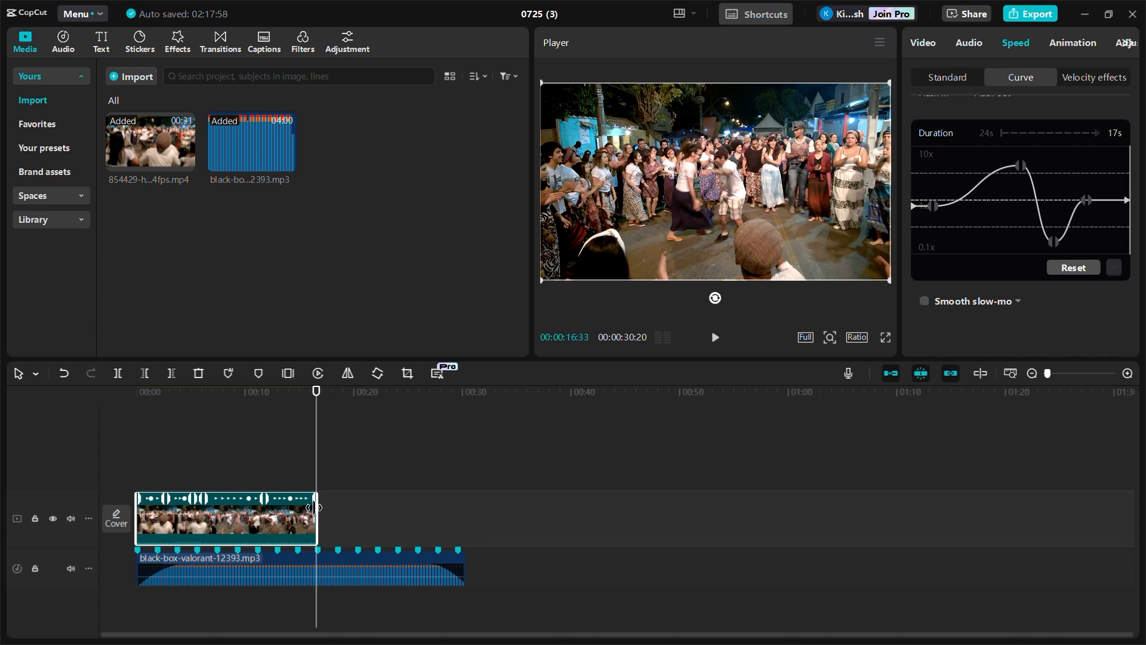
- Turn on Smooth slow-mo with Frame blending and adjust the video clip's end to a beat marker, for a length of 00:00:18:33
mouse_move(315, 510)
left_mouse_down()
mouse_move(336, 511)
mouse_move(297, 510)
left_mouse_up()
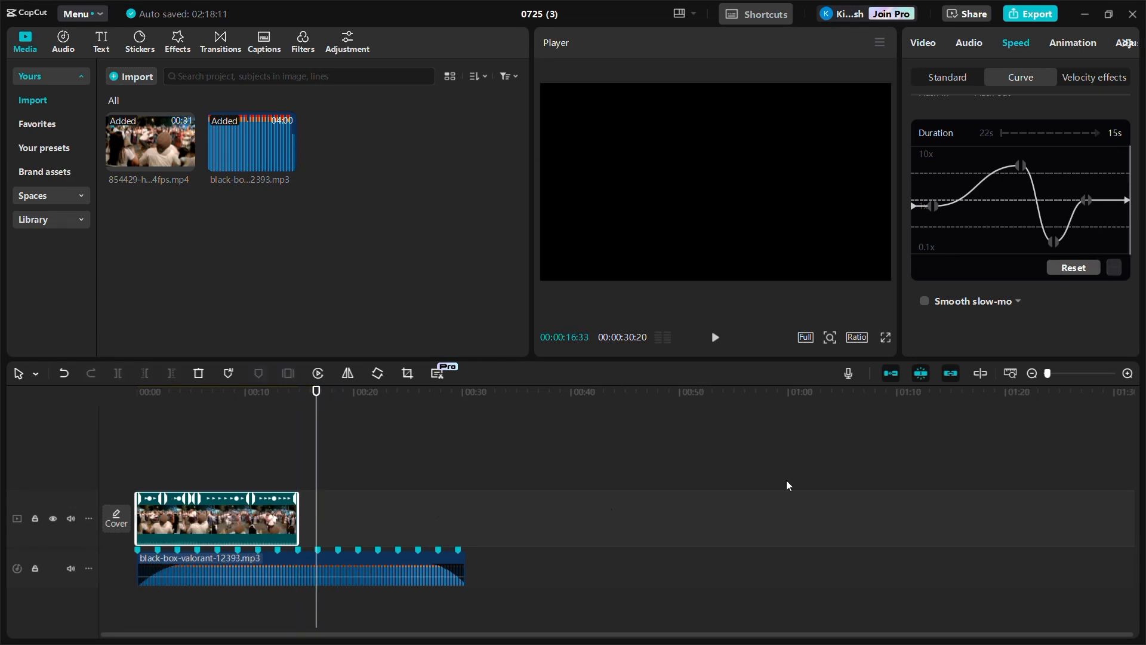
left_click(926, 302)
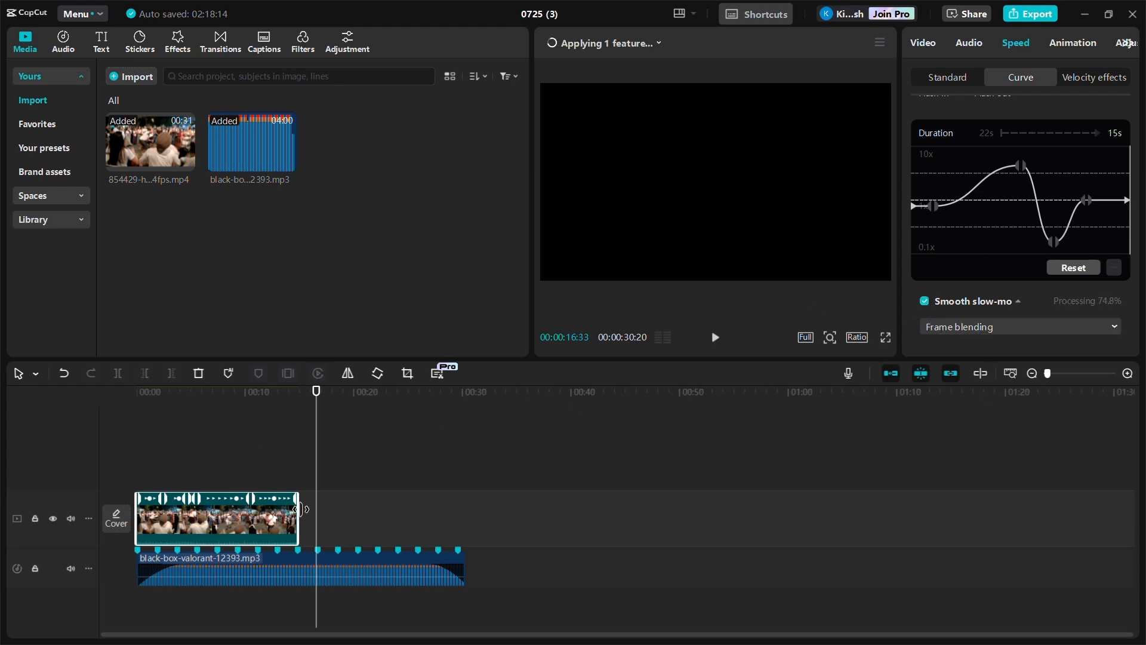
left_click_drag(301, 509, 332, 523)
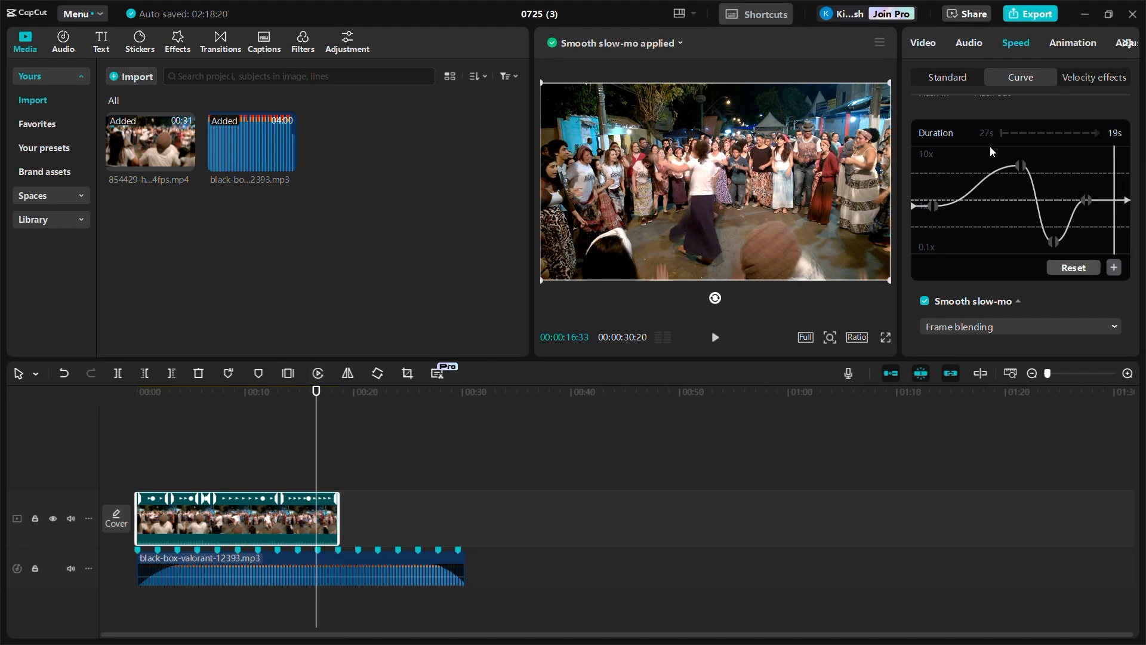
- Extract the video clip's audio onto its own track and select the music clip
right_click(255, 515)
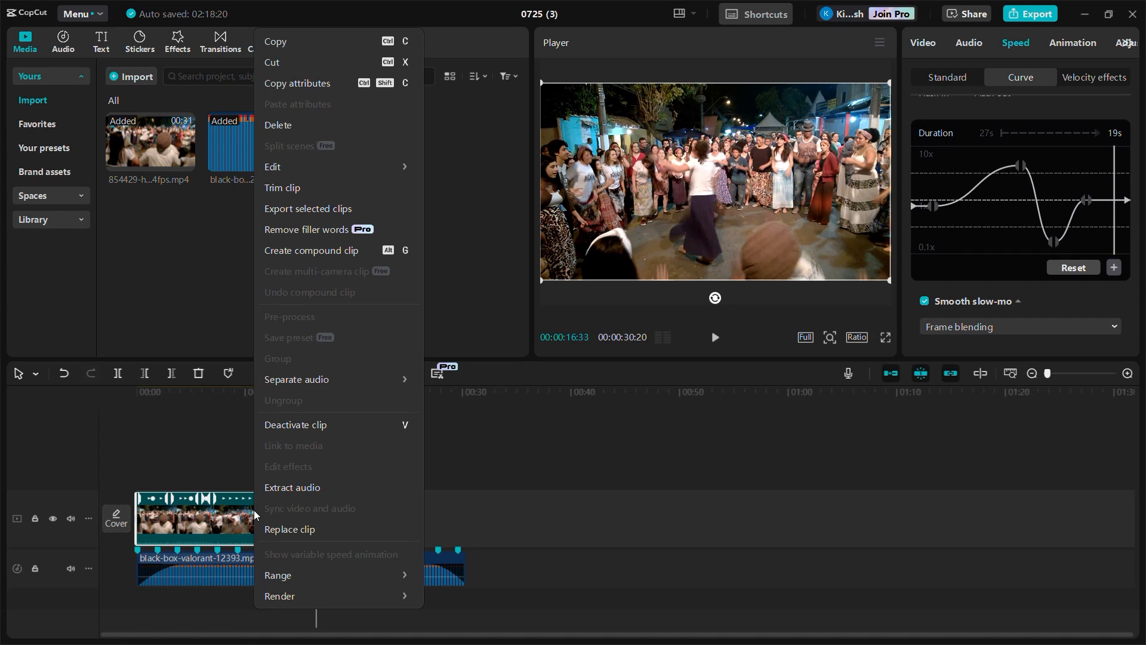
left_click(364, 484)
left_click(278, 574)
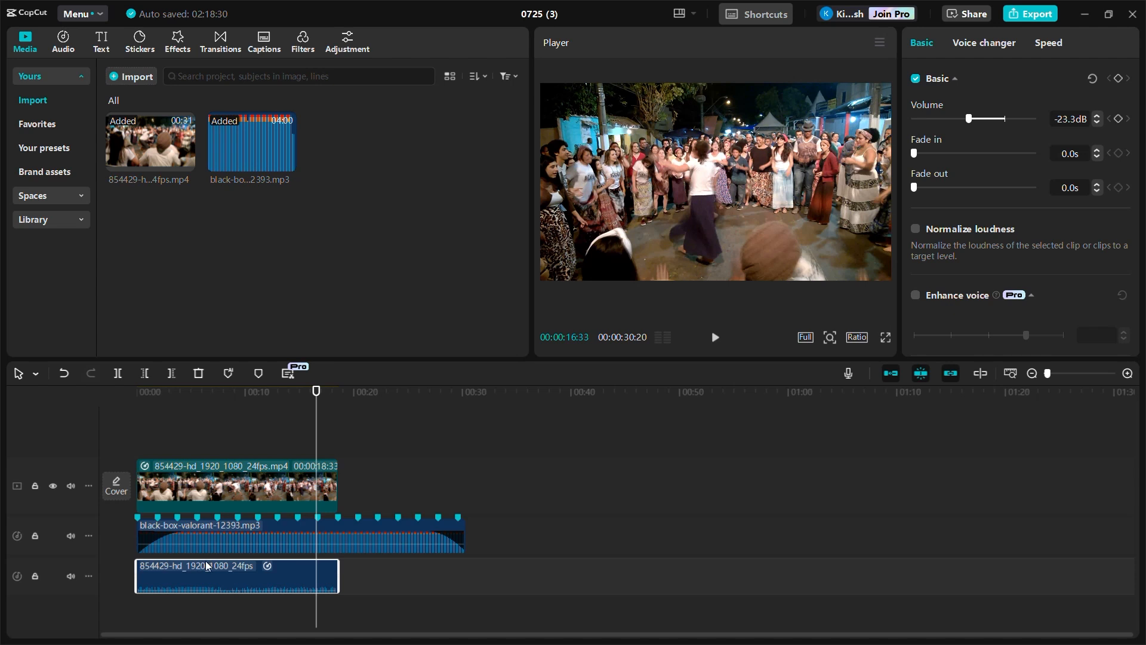
left_click(303, 521)
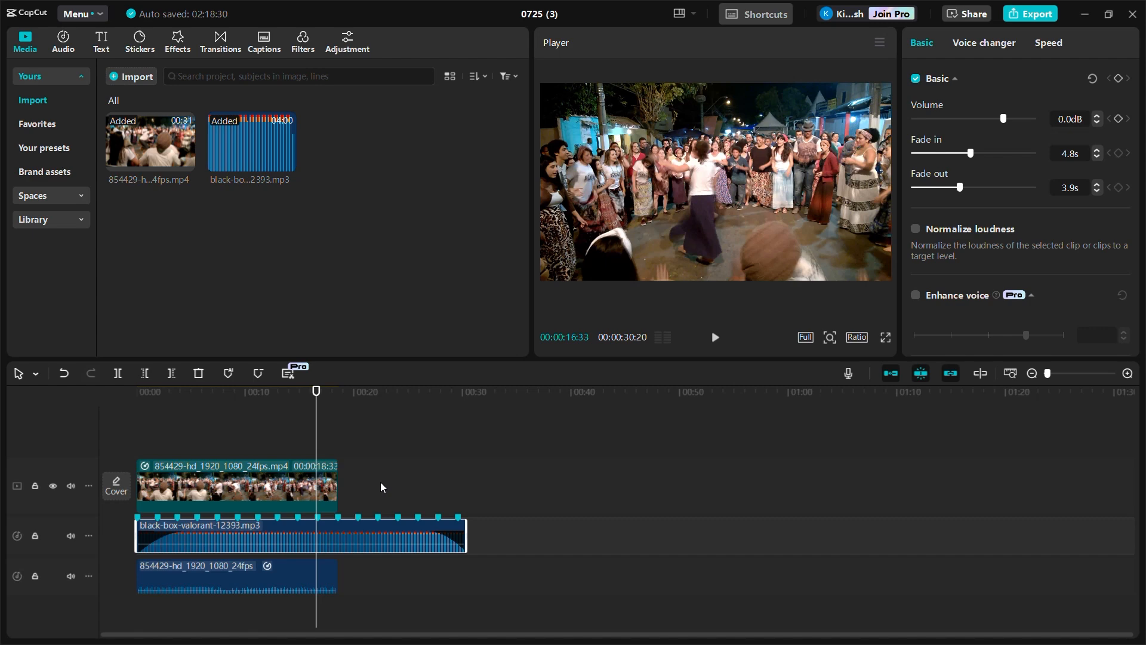
- Open the export settings and examine the available video resolutions, leaving 4K selected
left_click(1038, 13)
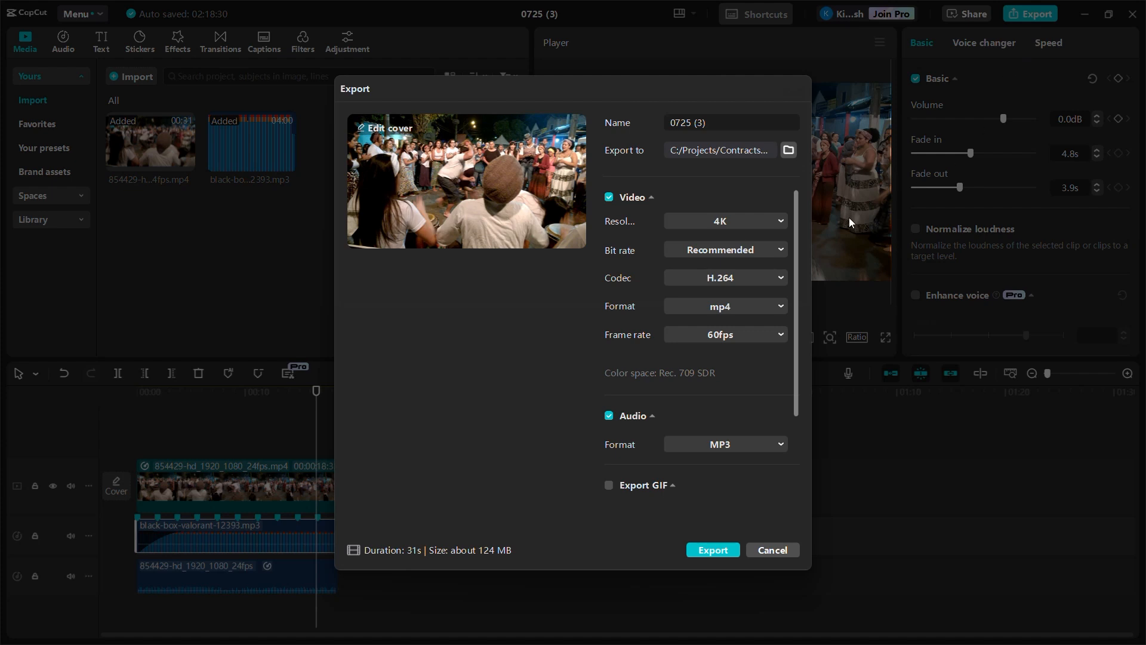
left_click(731, 222)
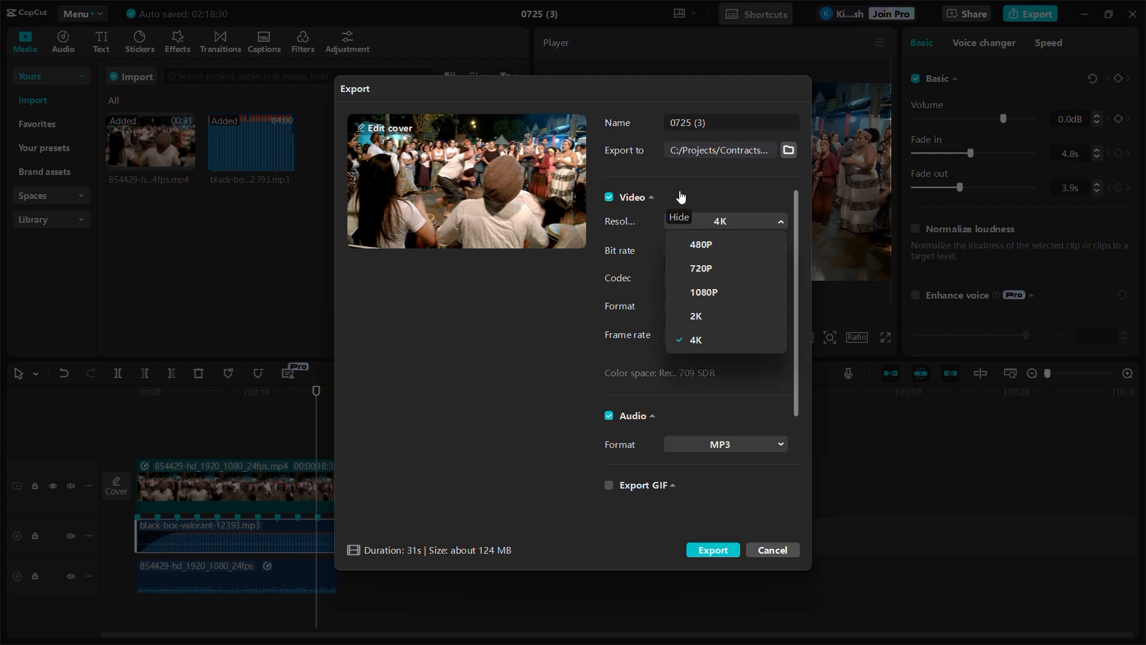
left_click(563, 320)
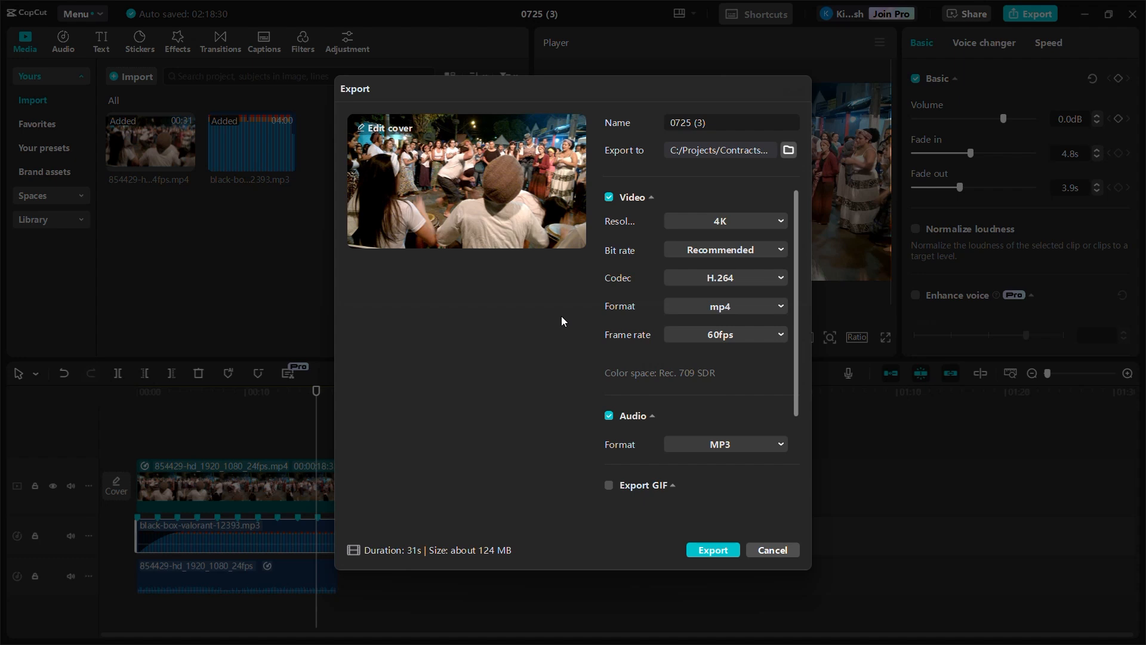